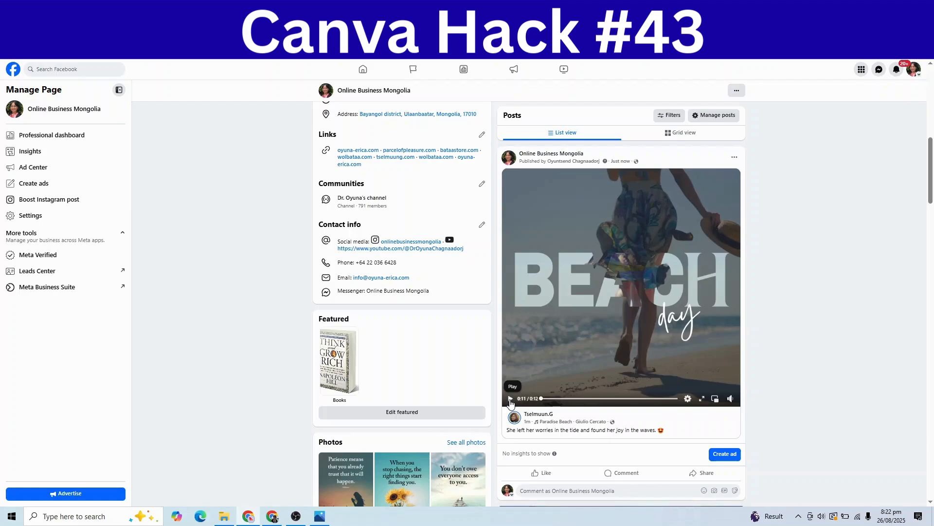
Play and pause the sample "BEACH day" video in the newest post on the Facebook page to review its text effect
click(511, 399)
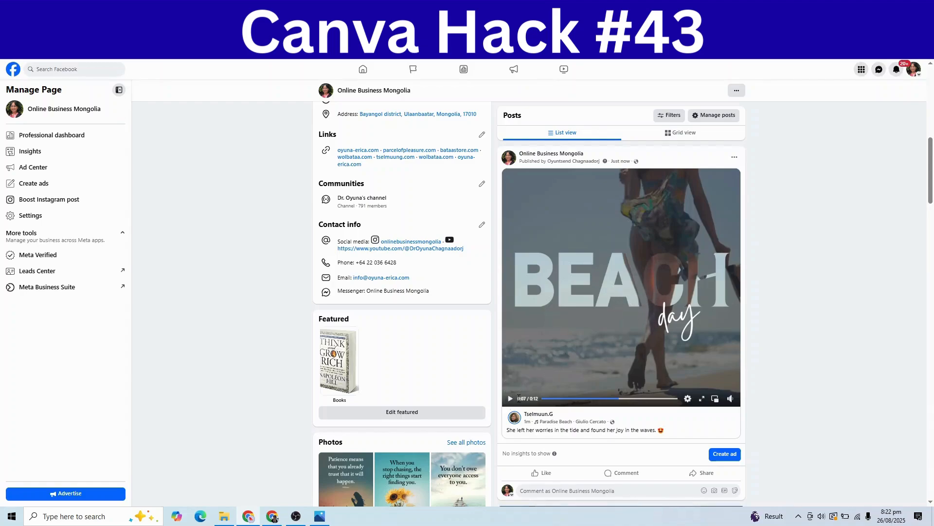
click(511, 398)
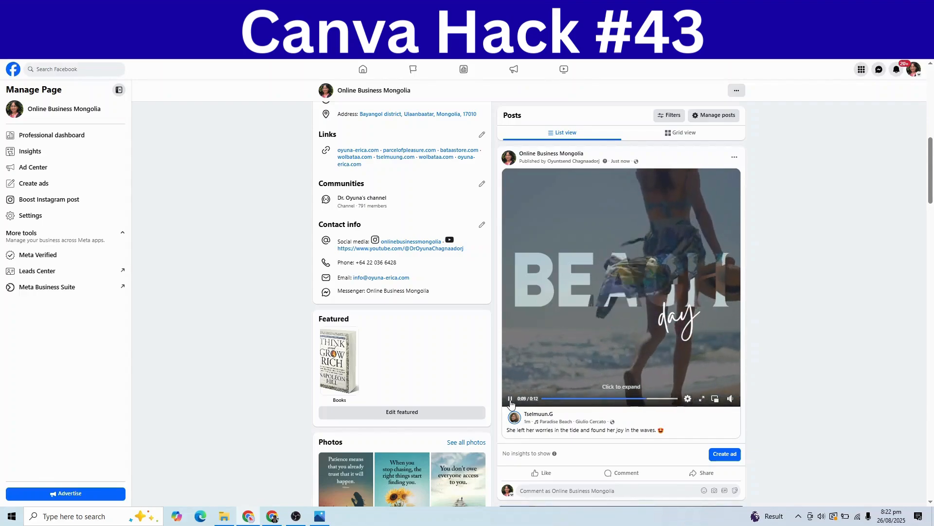
click(510, 399)
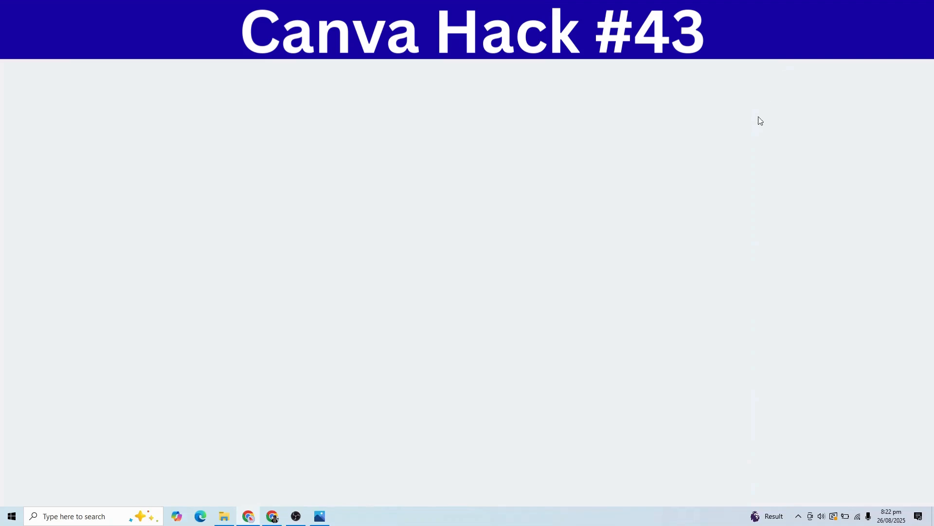
Switch to the Affiliate Academy design in Canva and add a blank page after page 62
scroll(676, 319, down, 3)
scroll(676, 319, down, 3)
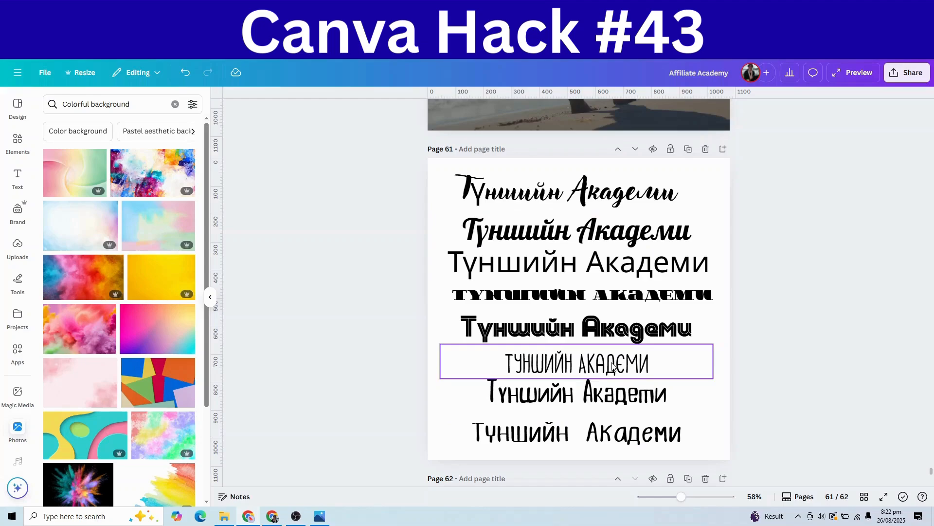
scroll(612, 365, down, 5)
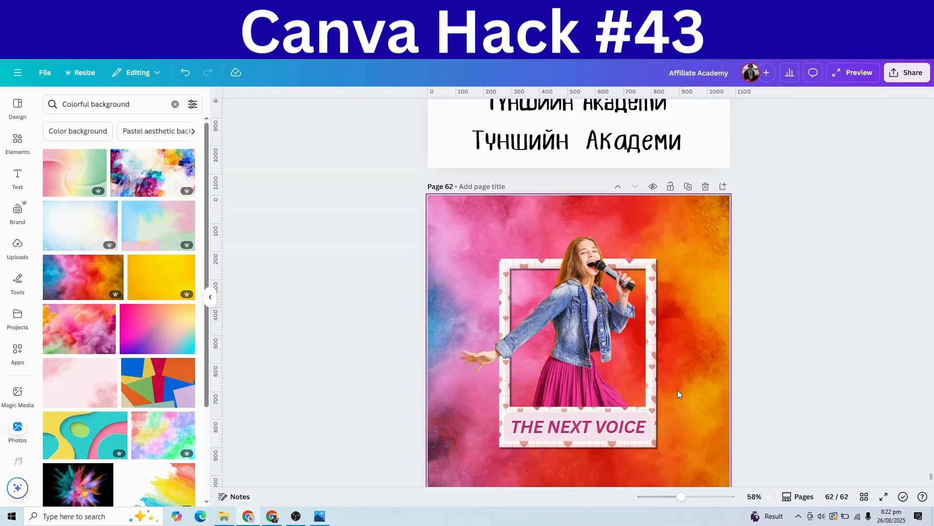
scroll(678, 390, up, 9)
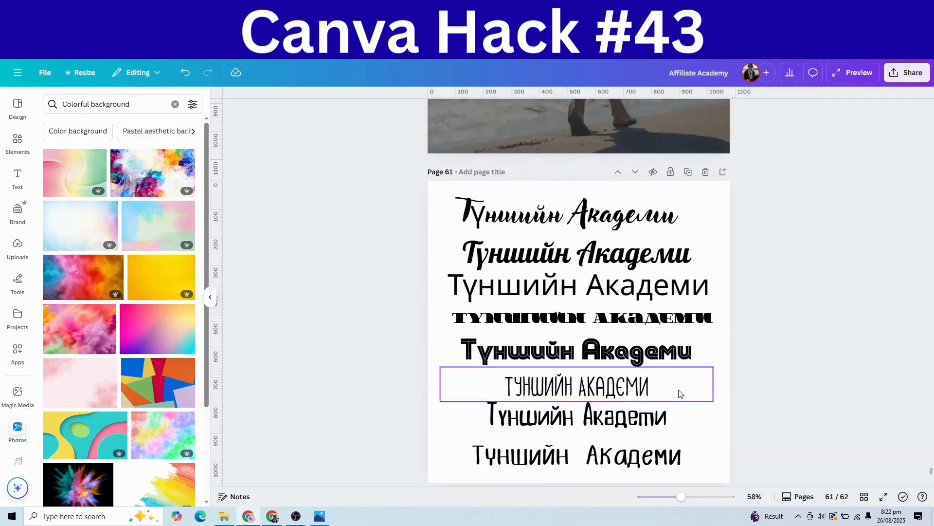
scroll(736, 285, down, 3)
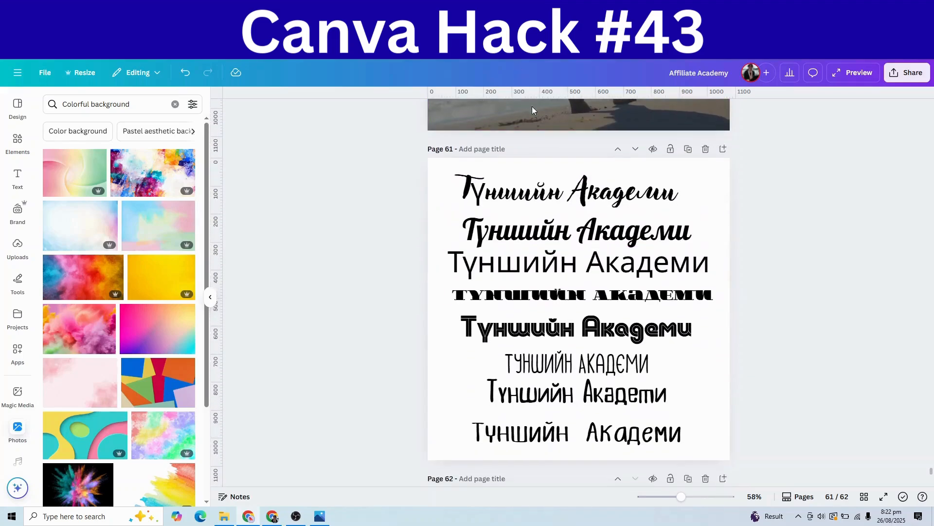
scroll(659, 267, down, 7)
click(609, 467)
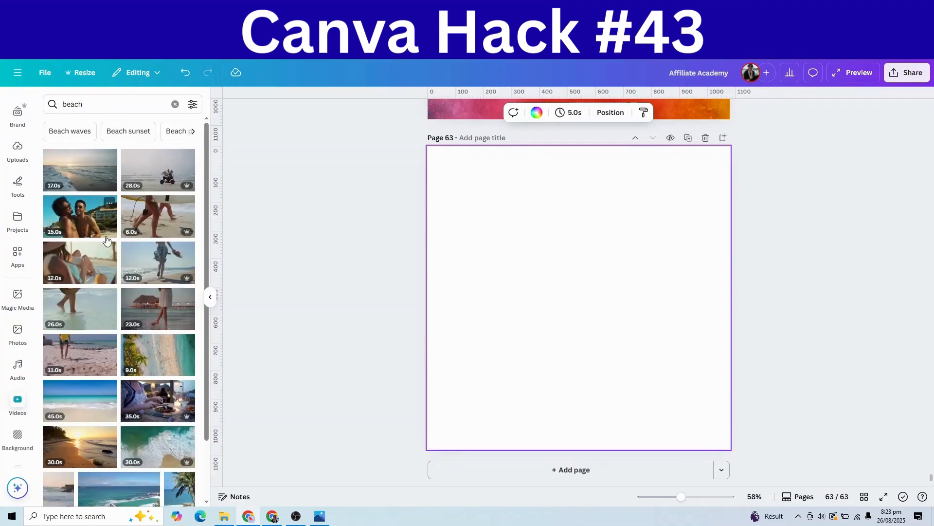
Add the 23-second beach video of the woman in a skirt to page 63 and set it as the page background
click(143, 317)
right_click(574, 311)
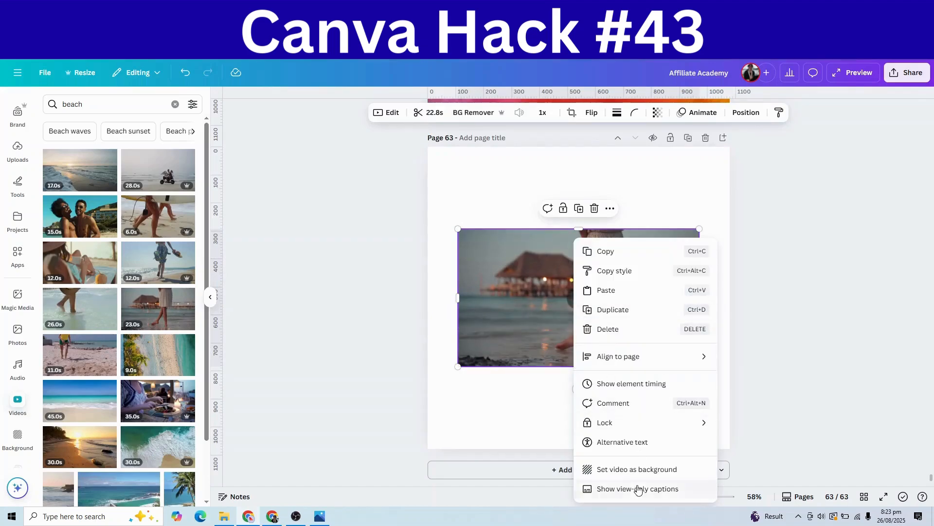
click(638, 469)
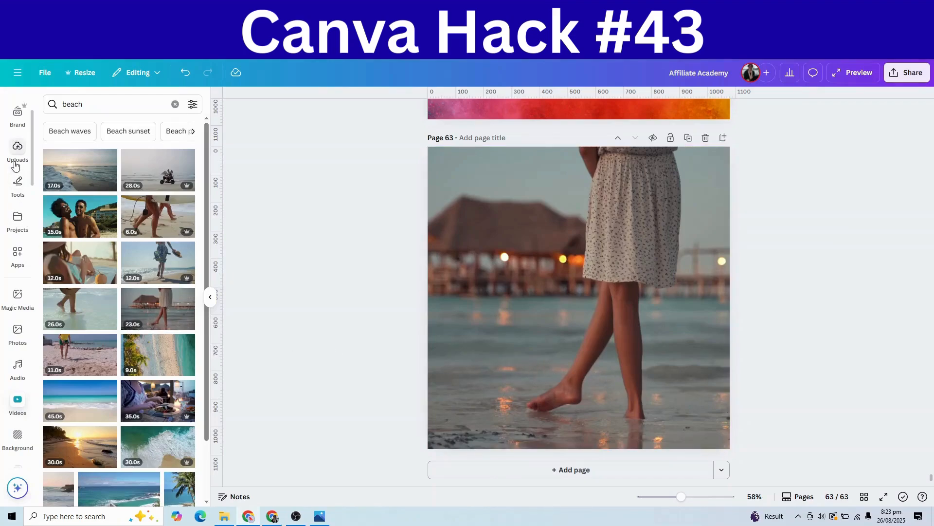
Search the elements for "letter frame" and show all the matching frames
scroll(17, 171, up, 2)
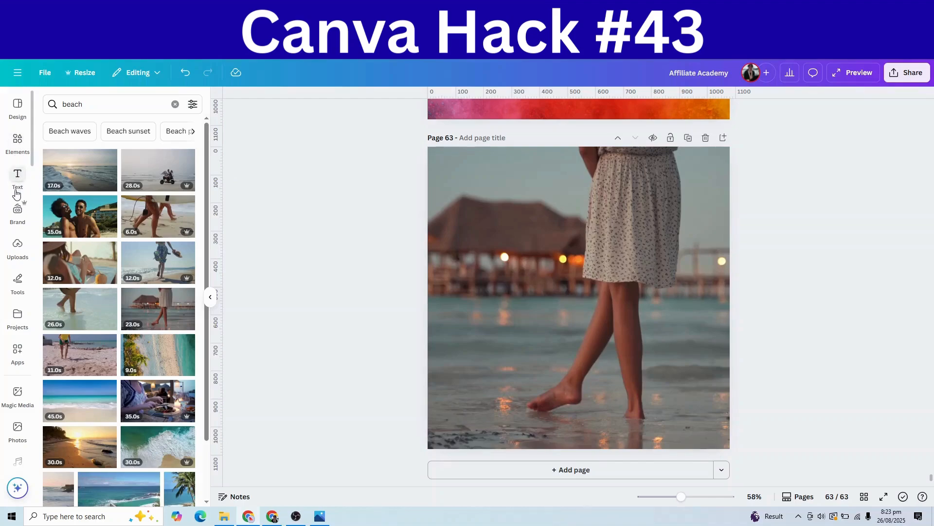
click(18, 141)
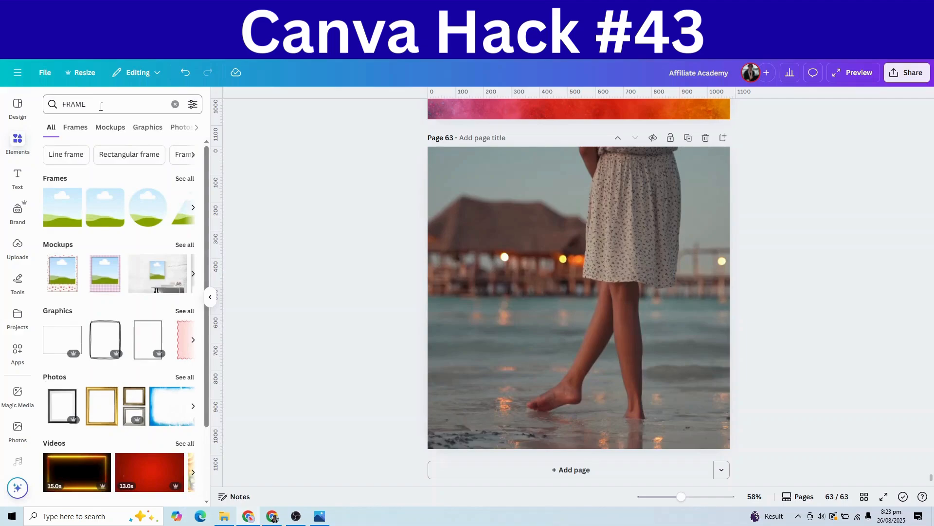
drag(100, 104, 39, 93)
text(LETTER)
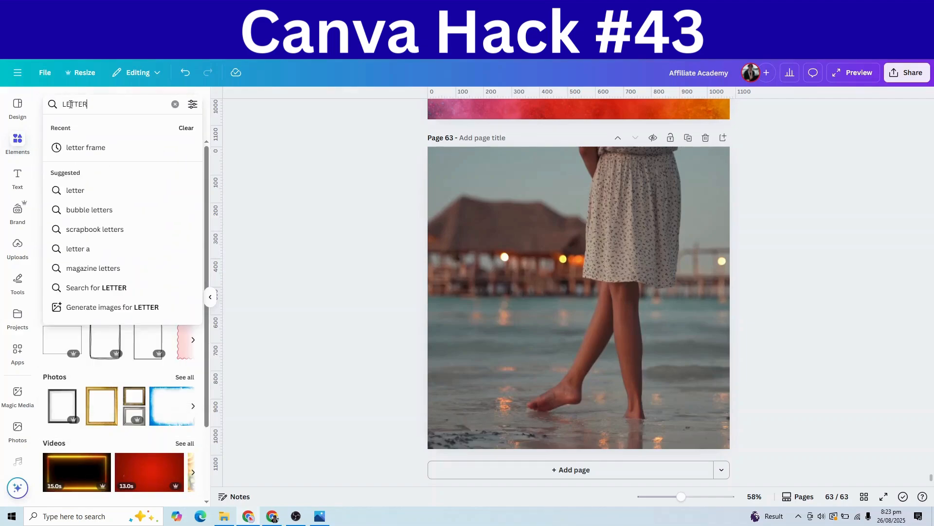
click(141, 149)
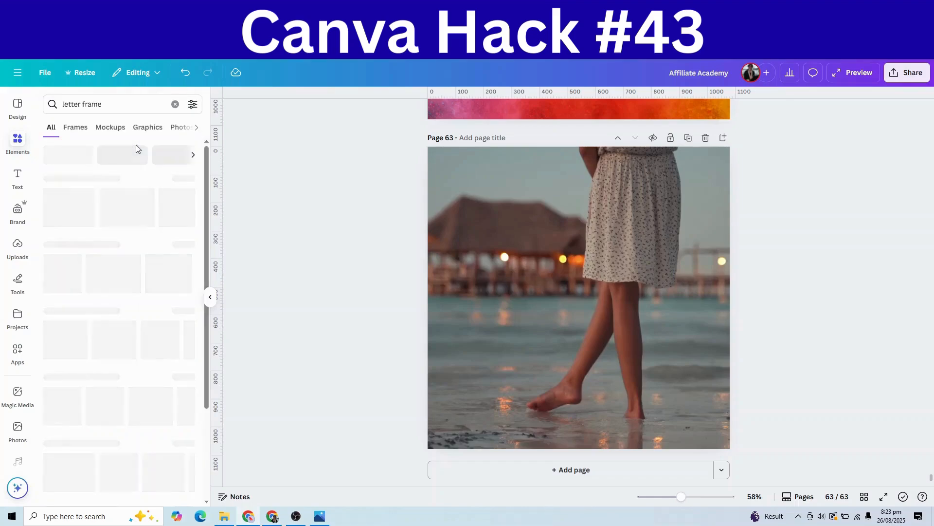
click(184, 178)
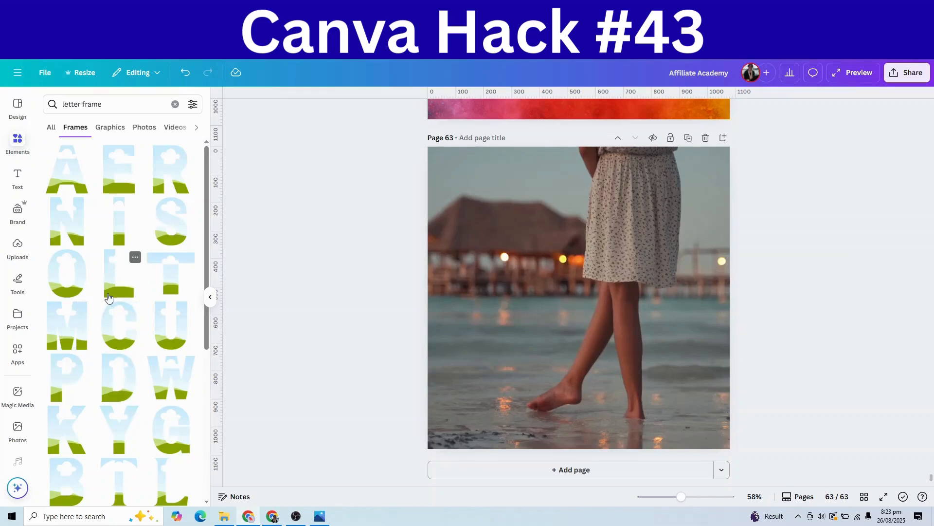
Place letter frames spelling BEACH on page 63, move them to the middle and enlarge them to nearly the page width
scroll(108, 297, down, 2)
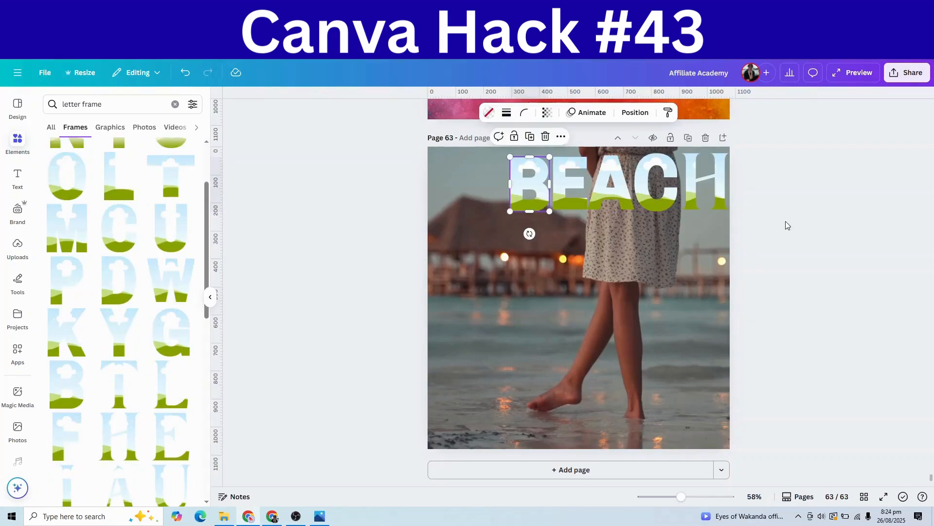
click(784, 226)
mouse_move(787, 188)
mouse_down()
mouse_move(564, 191)
mouse_move(560, 315)
mouse_move(519, 314)
mouse_move(530, 309)
mouse_up()
drag(654, 271, 724, 276)
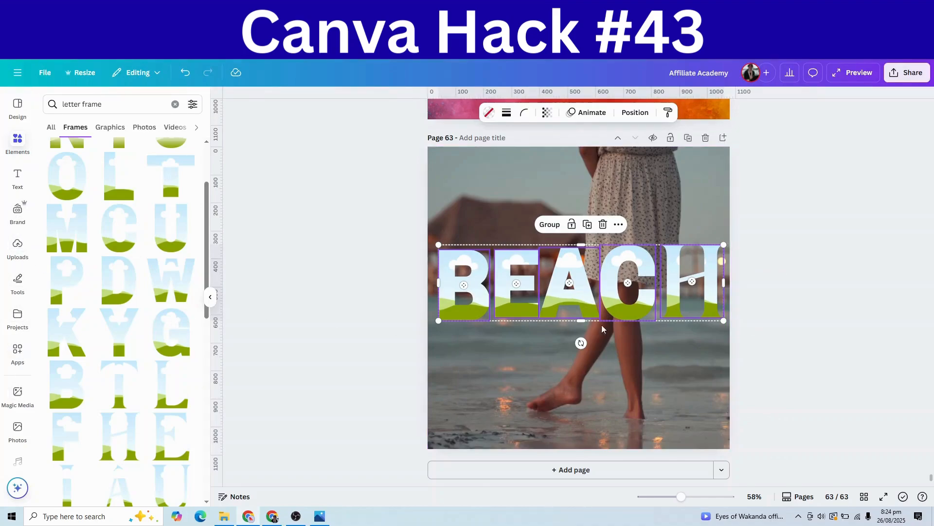
Fill each of the five BEACH letter frames with the same 23-second beach video used as the background
scroll(43, 207, up, 2)
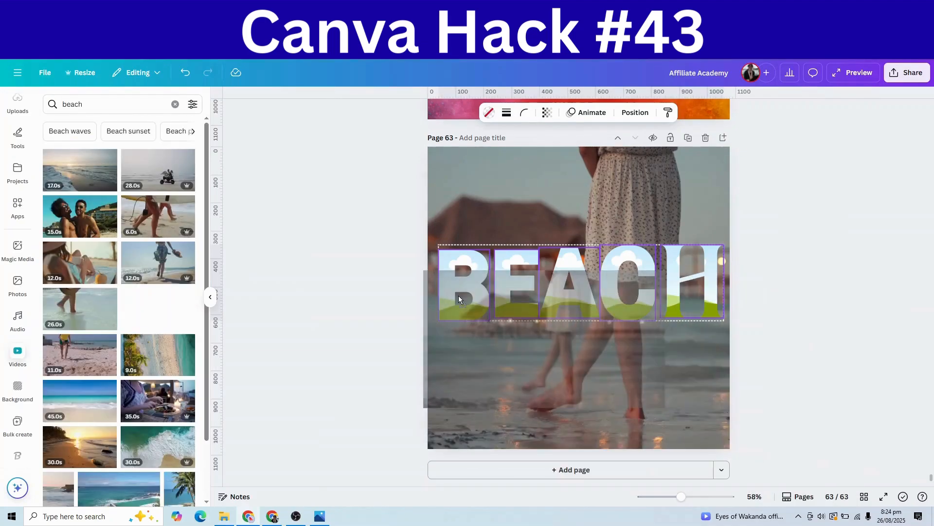
drag(467, 292, 452, 288)
drag(164, 320, 556, 300)
drag(169, 307, 611, 305)
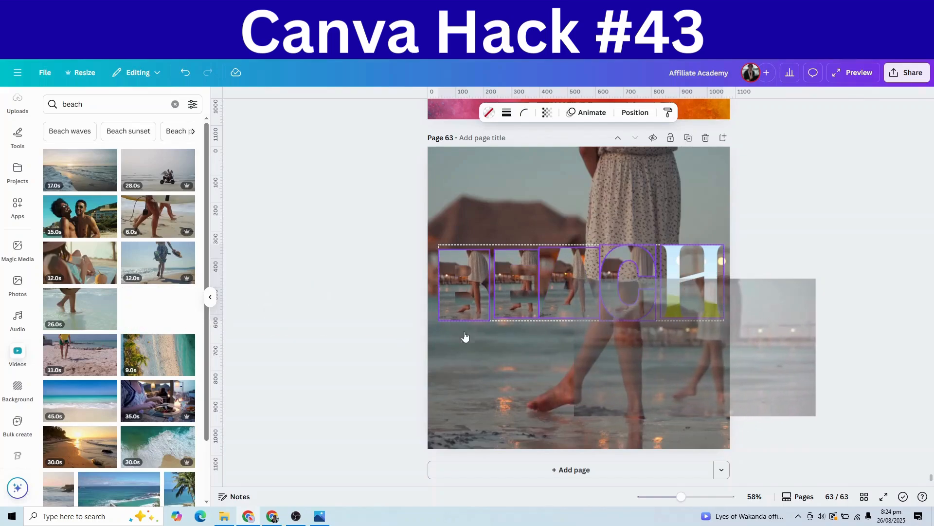
drag(171, 316, 709, 302)
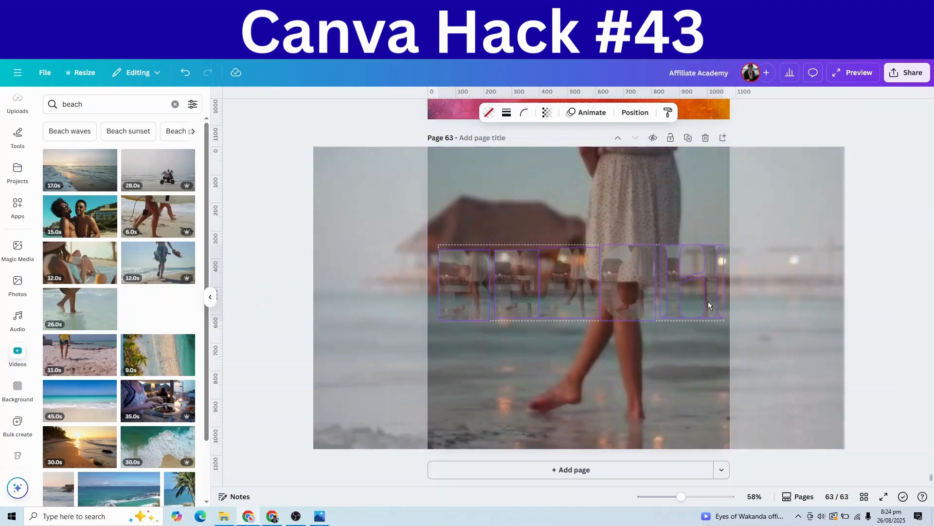
click(826, 340)
Enlarge and reposition the video inside the letter B frame until it lines up with the background video
mouse_move(448, 316)
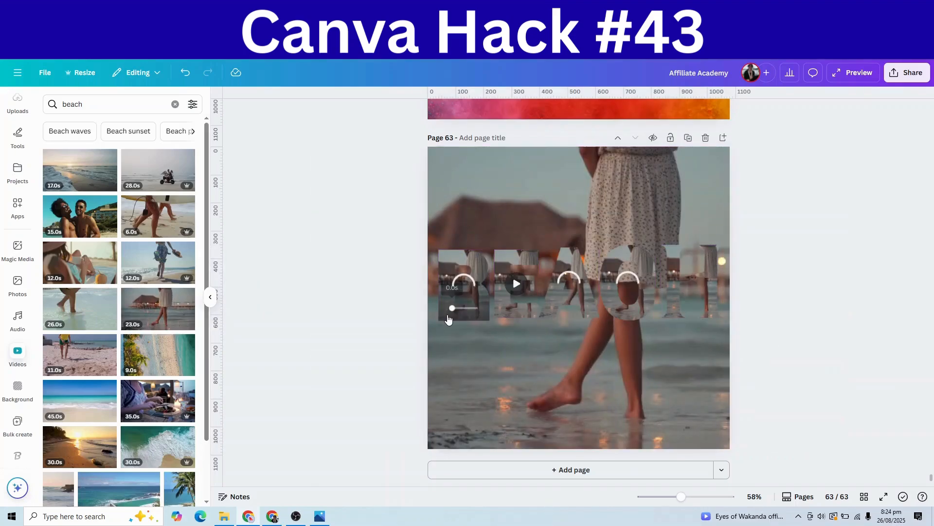
double_click(448, 314)
drag(526, 253, 745, 221)
click(746, 225)
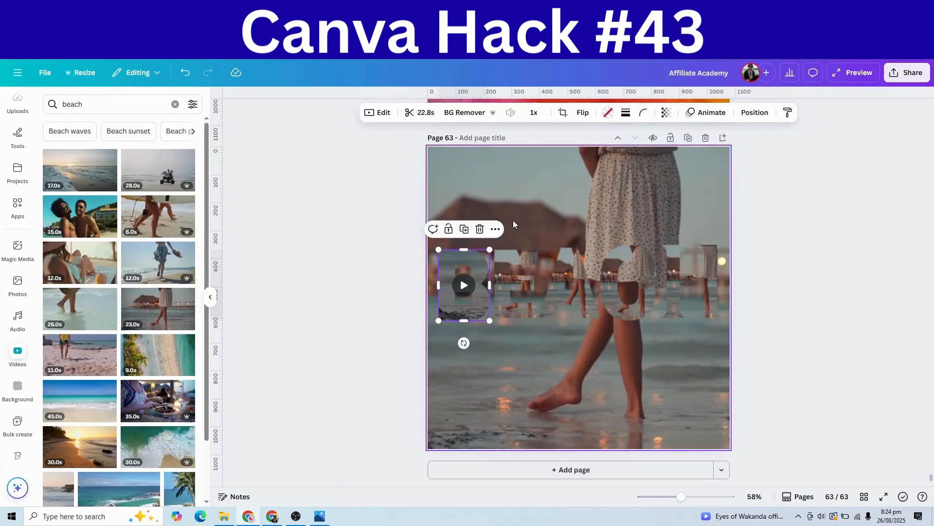
double_click(481, 266)
mouse_move(513, 234)
mouse_down()
mouse_move(551, 268)
mouse_move(525, 258)
mouse_move(508, 230)
mouse_up()
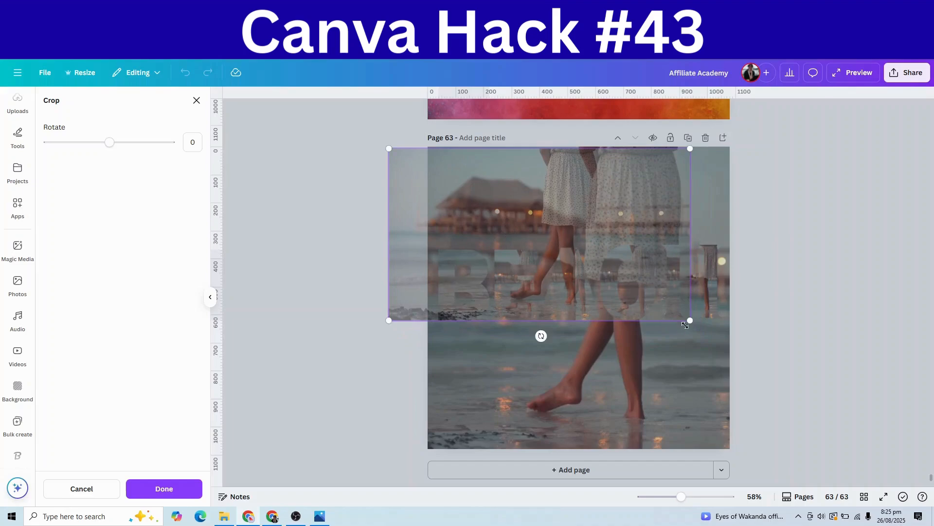
drag(689, 321, 932, 427)
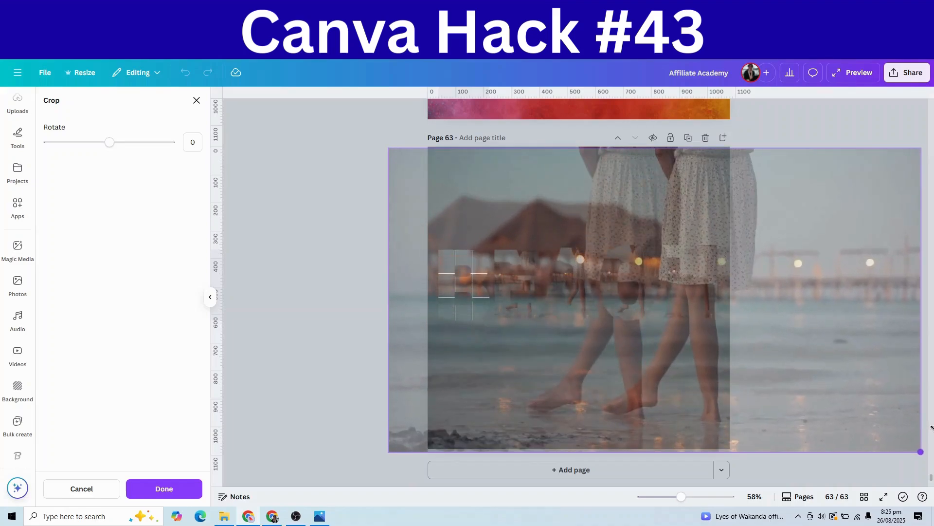
drag(857, 380, 779, 378)
click(904, 393)
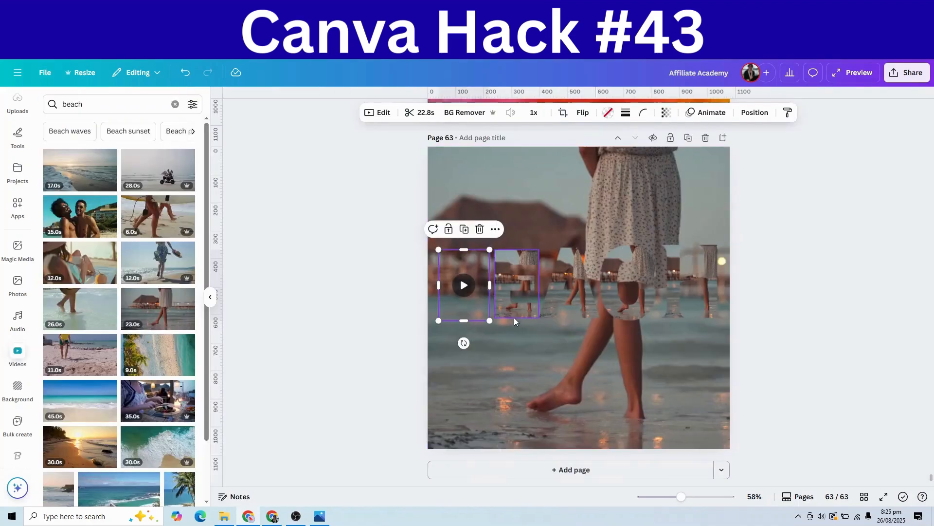
Scale and shift the videos inside the E, A, C and H frames to match the background video
double_click(518, 313)
drag(524, 292, 486, 292)
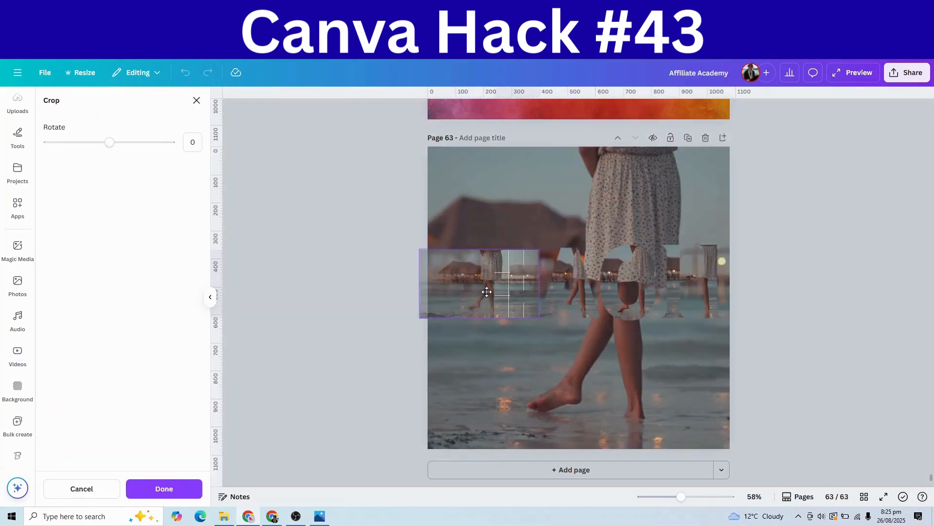
drag(487, 292, 486, 292)
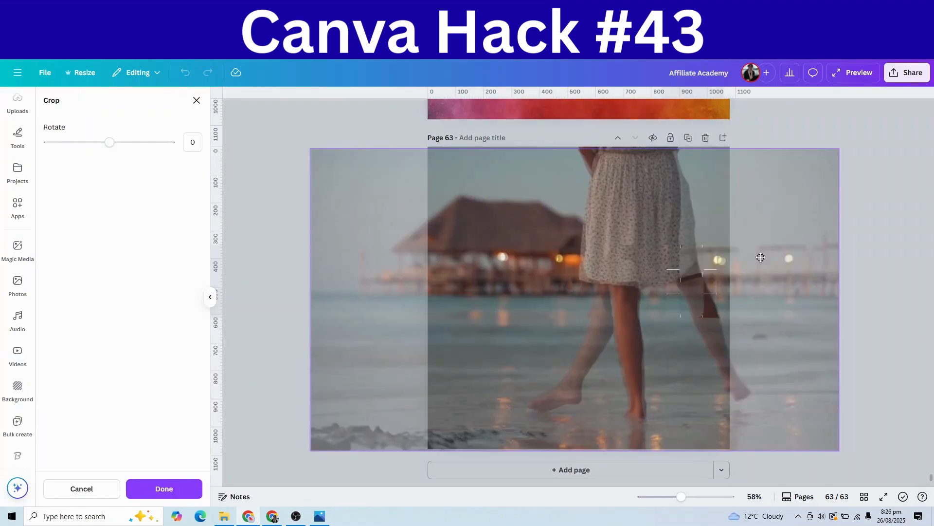
drag(761, 257, 760, 255)
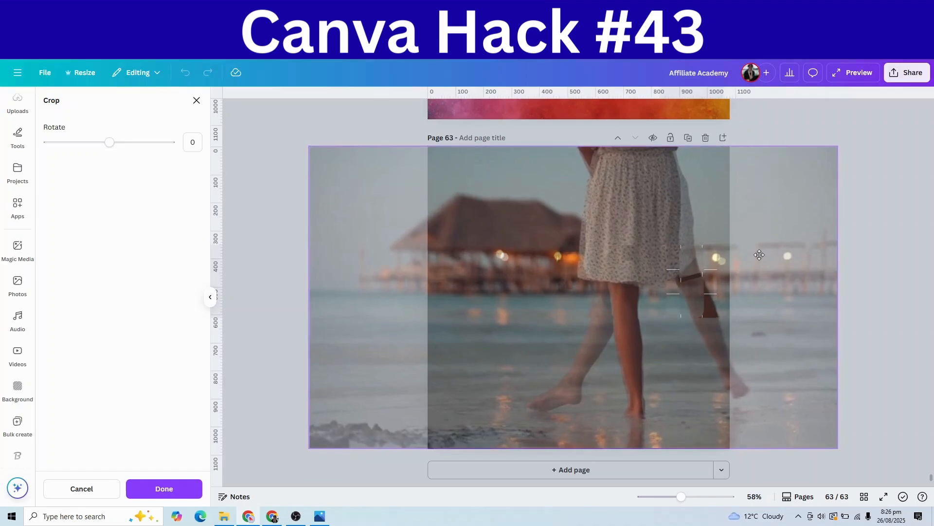
click(889, 358)
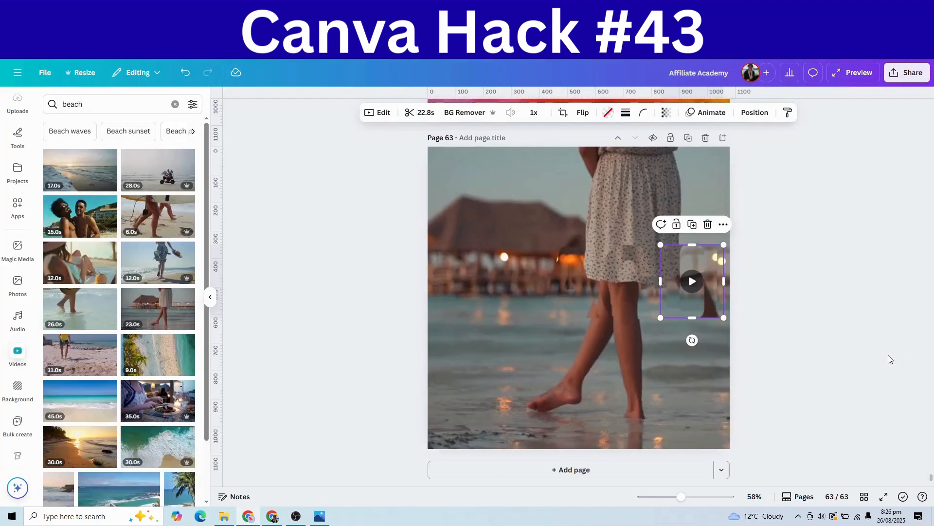
click(859, 360)
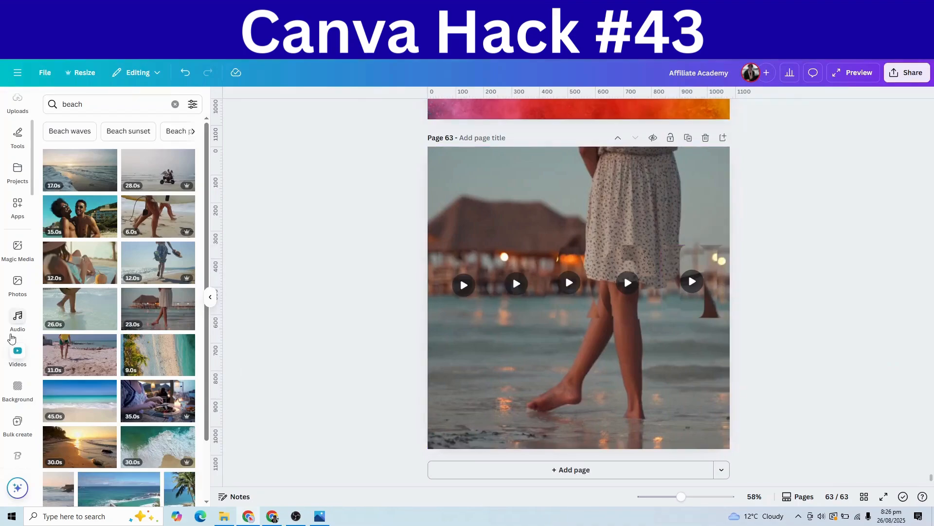
Clear the "letter frame" search, add a square shape and move it to the page's upper-left corner
scroll(8, 156, up, 3)
click(8, 151)
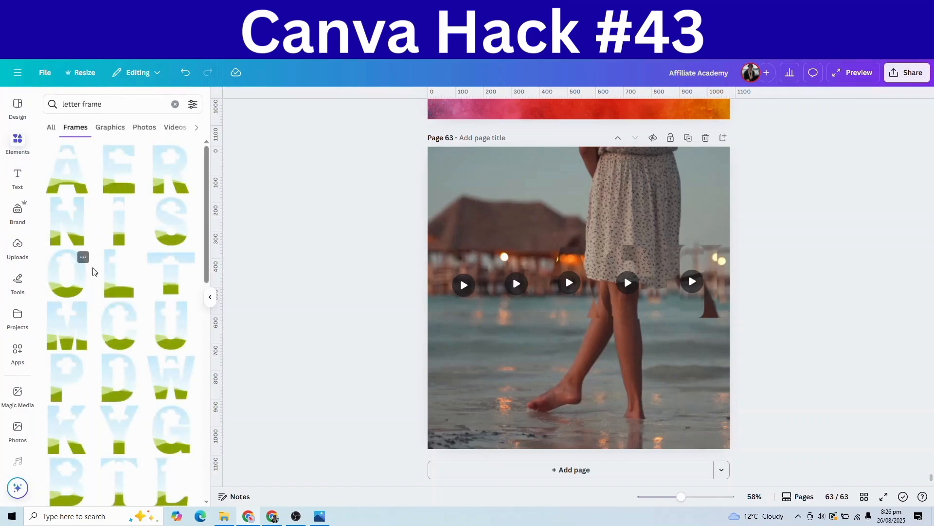
click(175, 105)
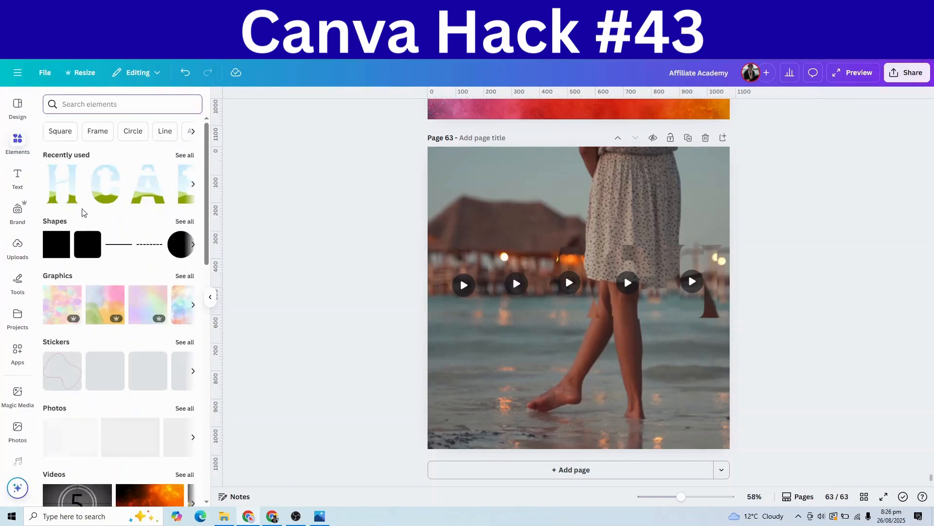
click(64, 251)
drag(575, 275, 469, 167)
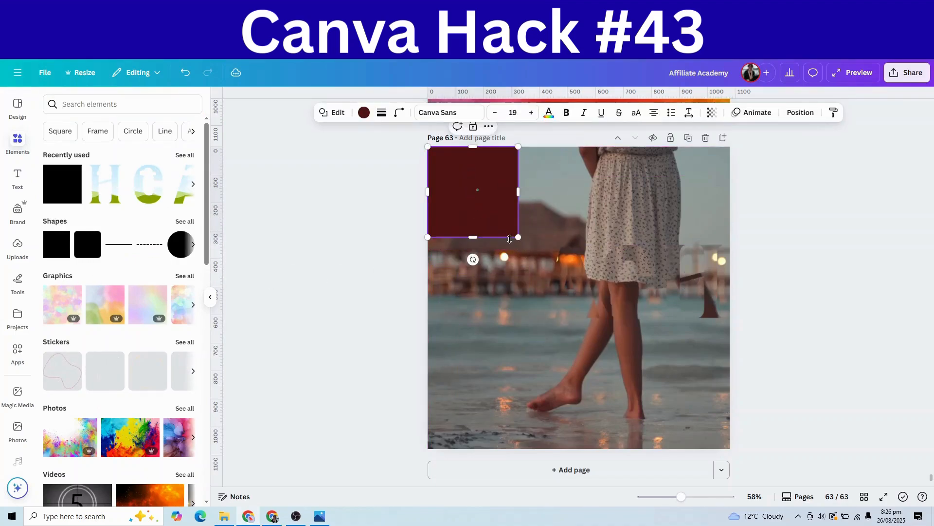
Enlarge the square to cover the whole page and fill it with the near-black Brand Kit color
drag(520, 239, 740, 446)
mouse_move(663, 404)
mouse_down()
mouse_move(655, 405)
mouse_move(666, 398)
mouse_up()
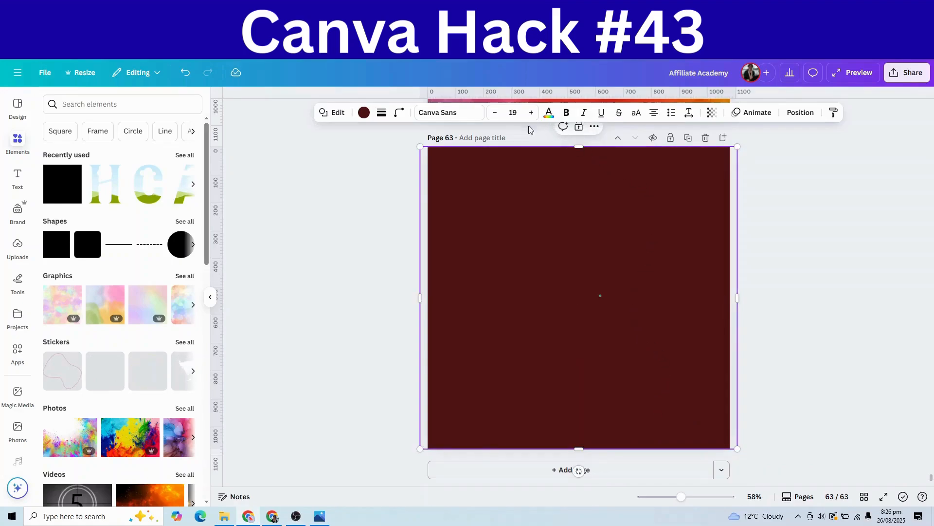
click(364, 113)
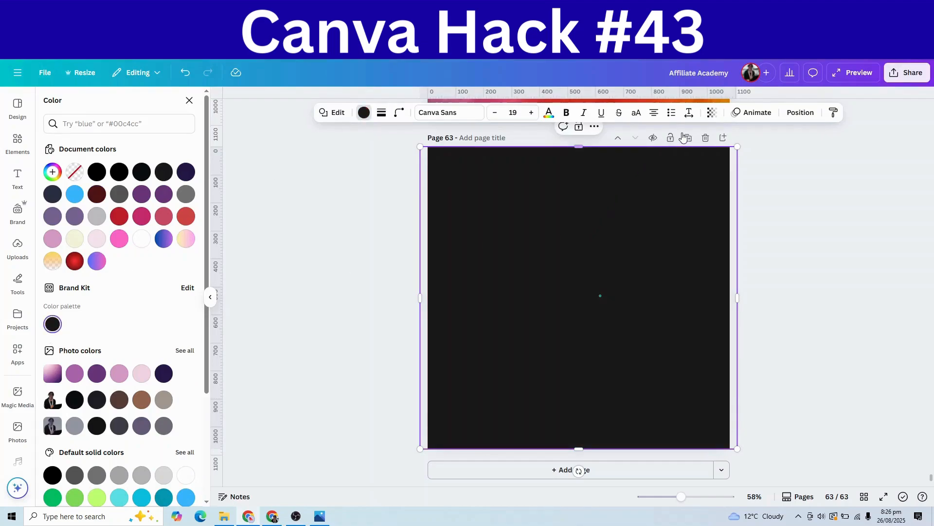
Set the black square's transparency to 61 and move its layer below the BEACH letter frames, just above the background video
click(714, 114)
drag(731, 159, 706, 159)
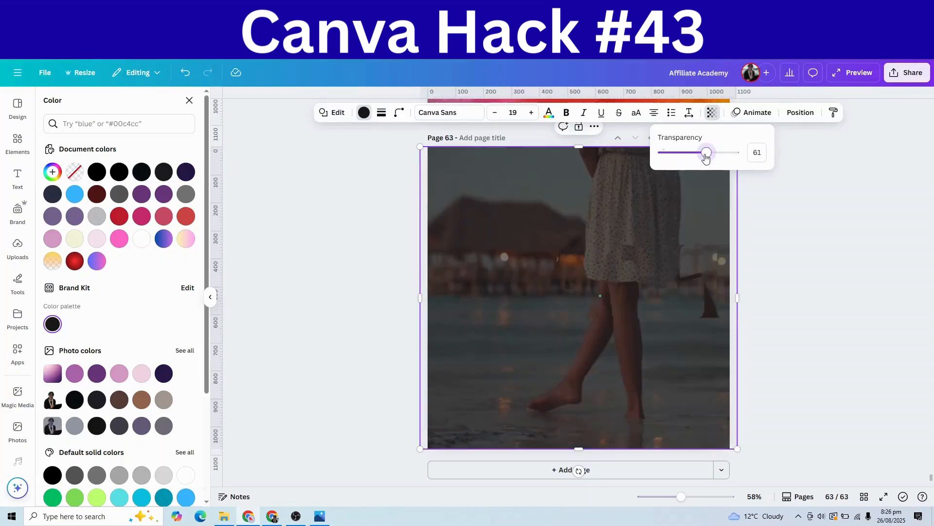
click(813, 264)
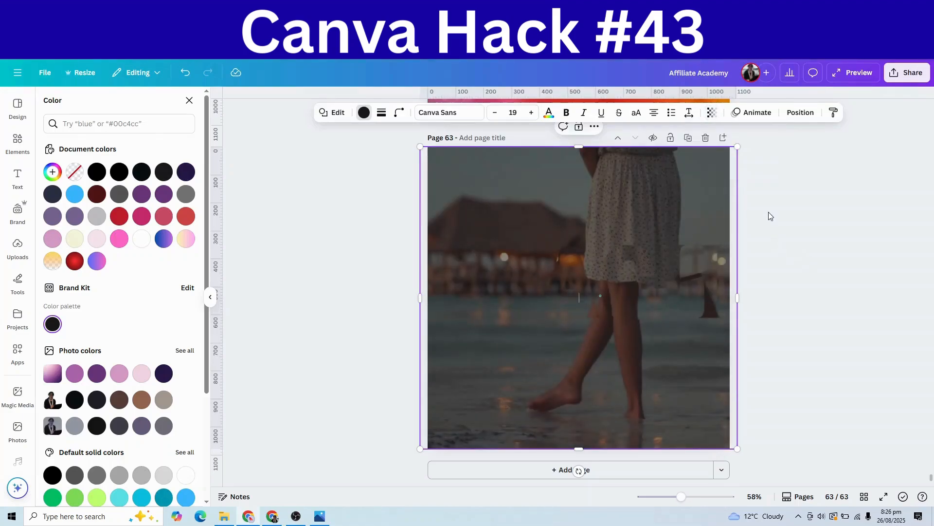
click(801, 113)
drag(165, 188, 161, 346)
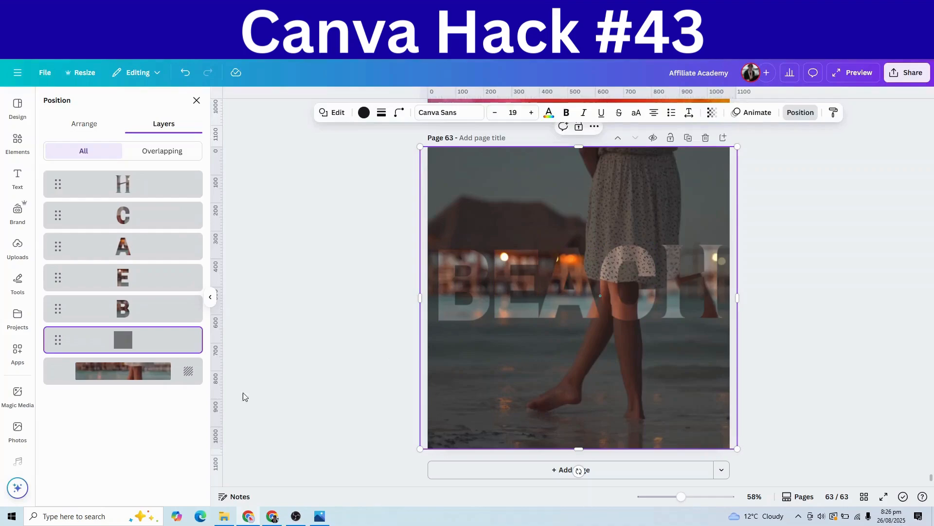
click(880, 501)
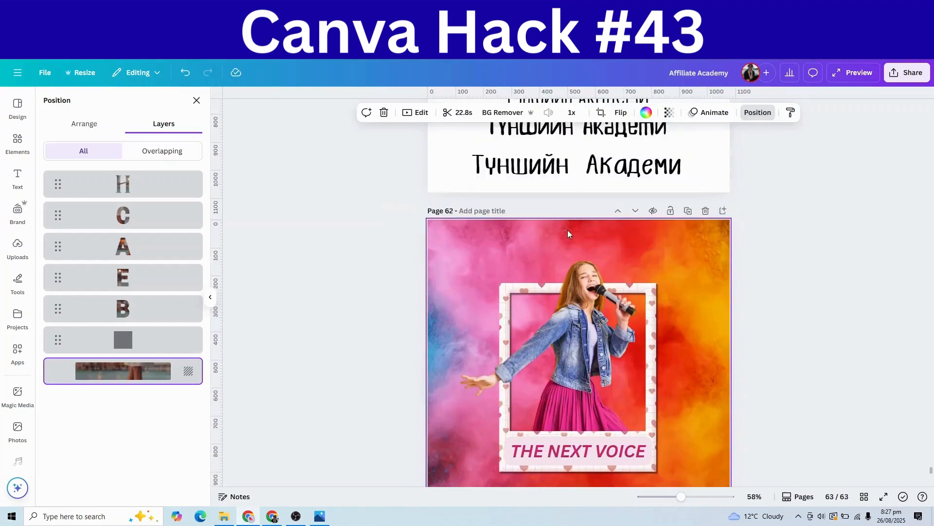
Copy the handwritten "day" text from page 60 and paste it over the lower part of the BEACH lettering on page 63
scroll(569, 228, up, 10)
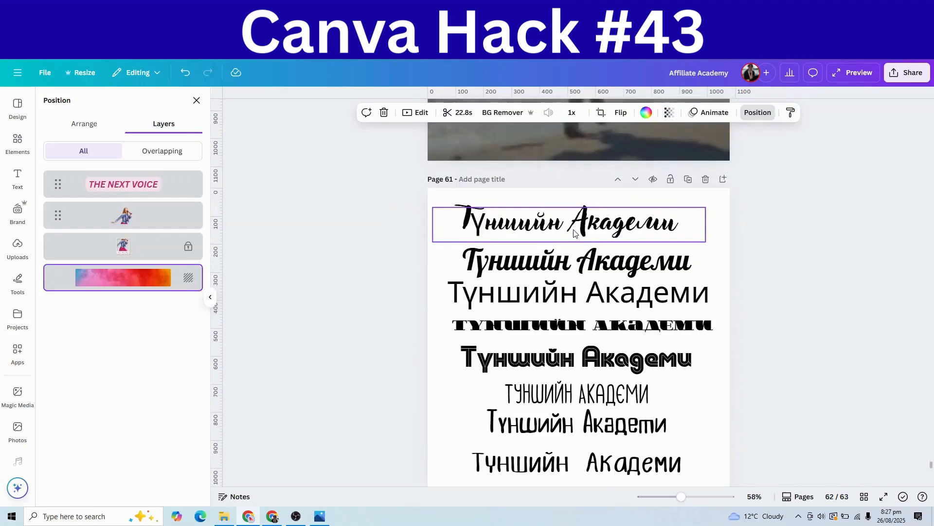
click(668, 340)
right_click(649, 341)
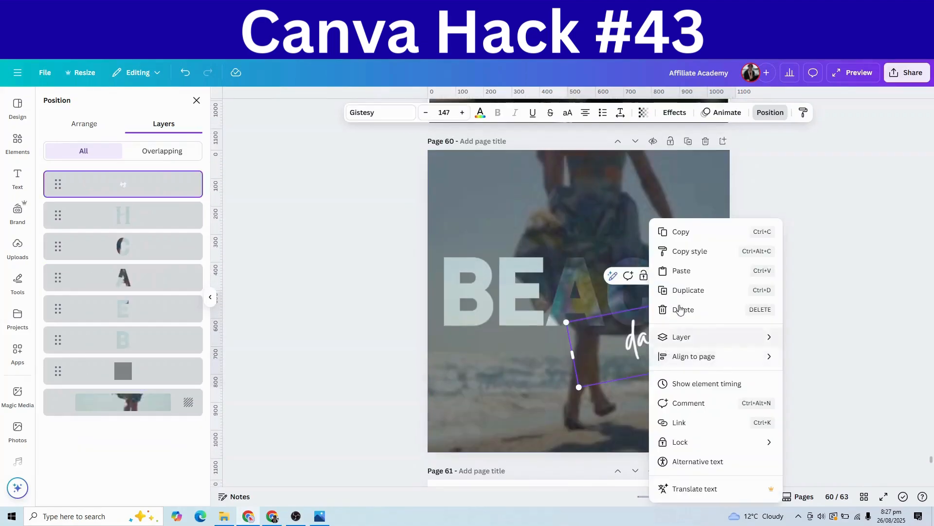
click(679, 234)
scroll(604, 362, down, 15)
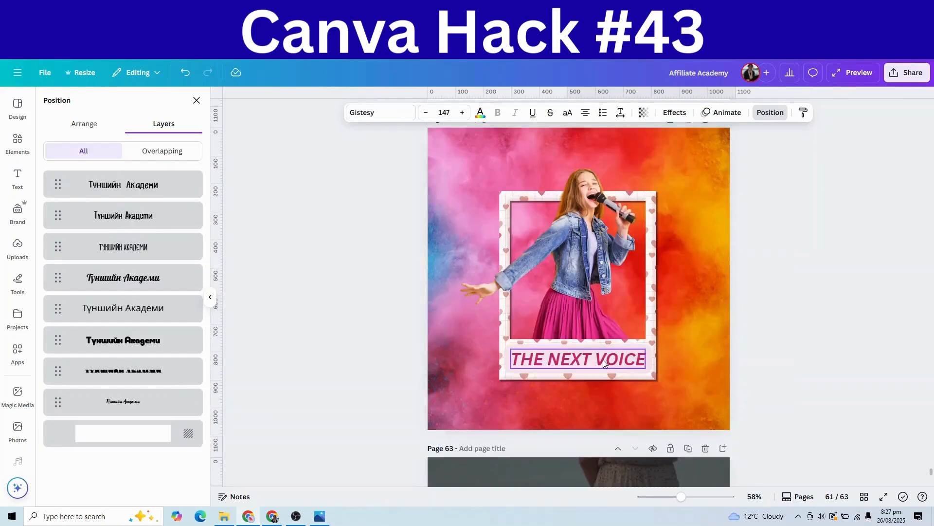
right_click(602, 361)
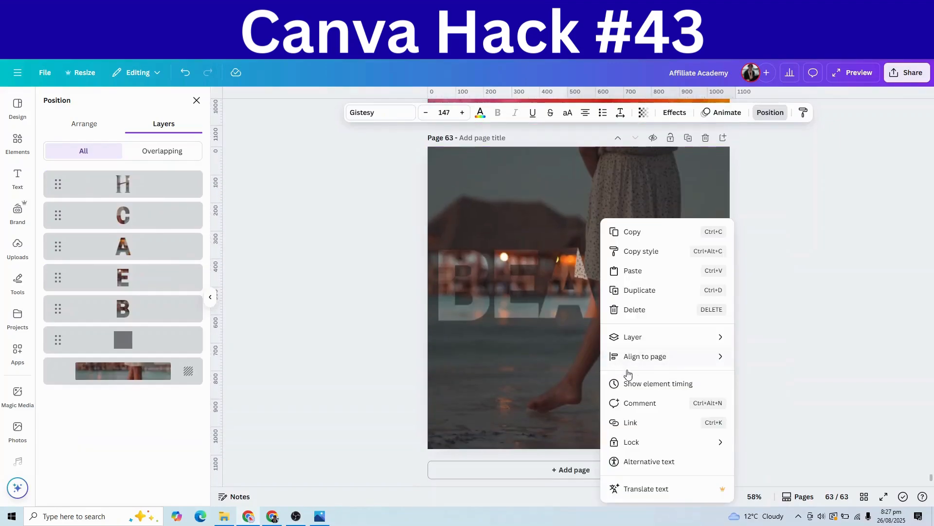
click(632, 271)
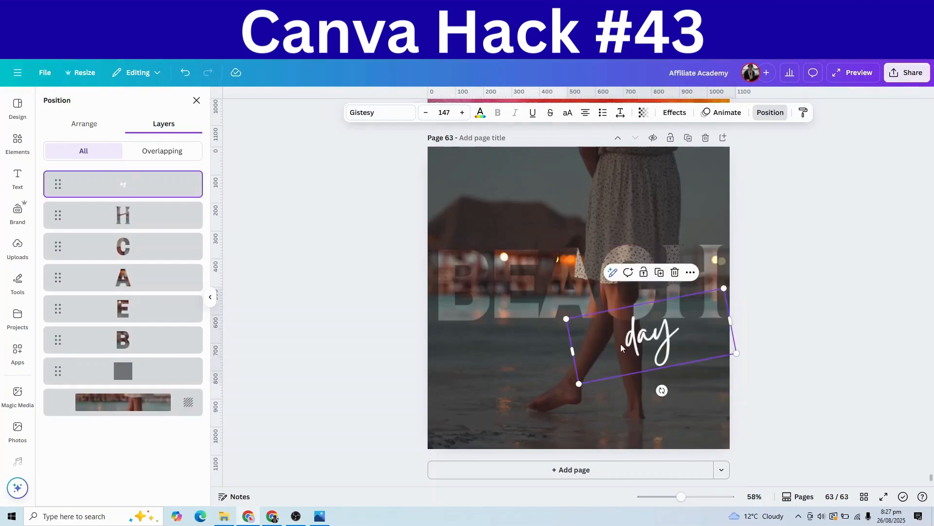
click(794, 308)
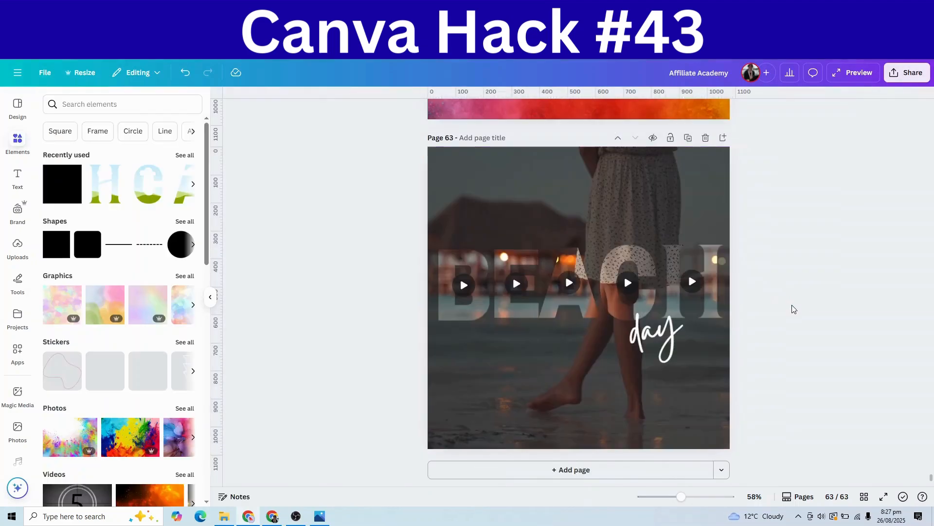
Apply the Mongolian language filter to the font list for the top text line on page 61
scroll(732, 352, up, 10)
scroll(646, 310, up, 4)
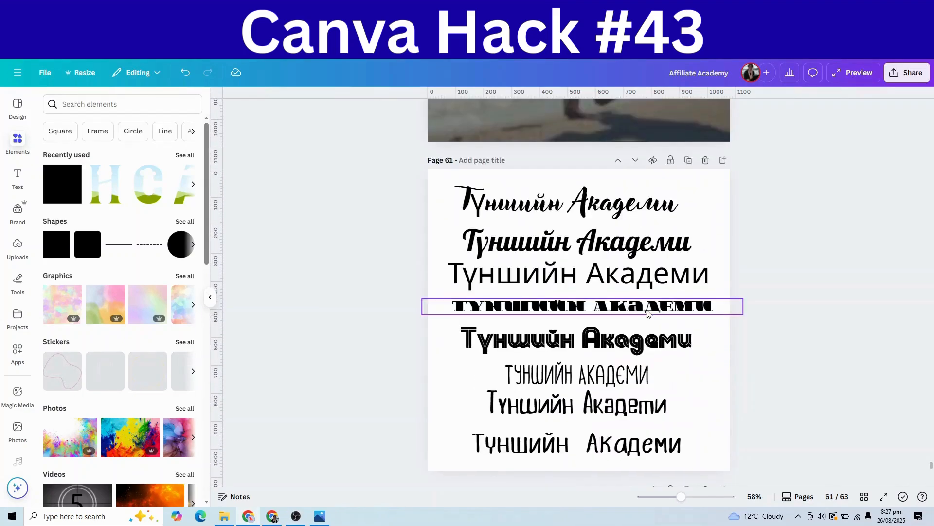
click(508, 211)
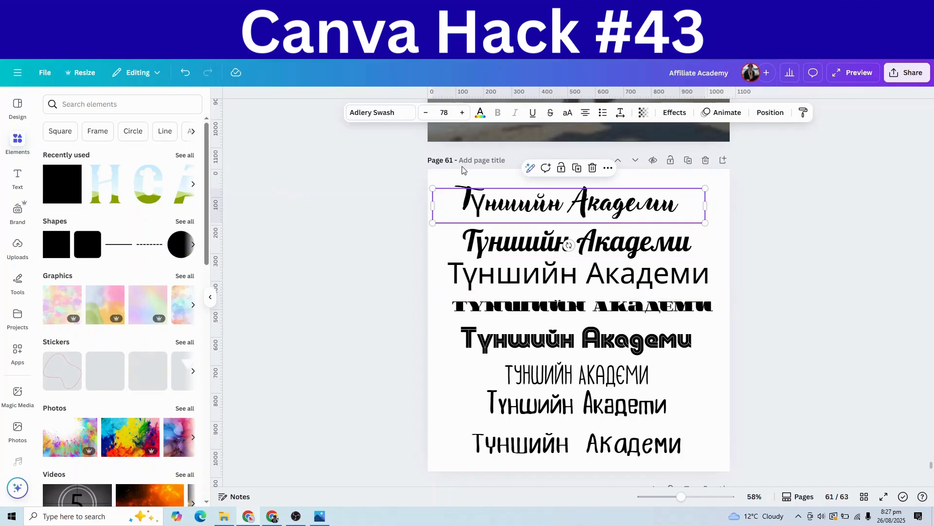
click(372, 113)
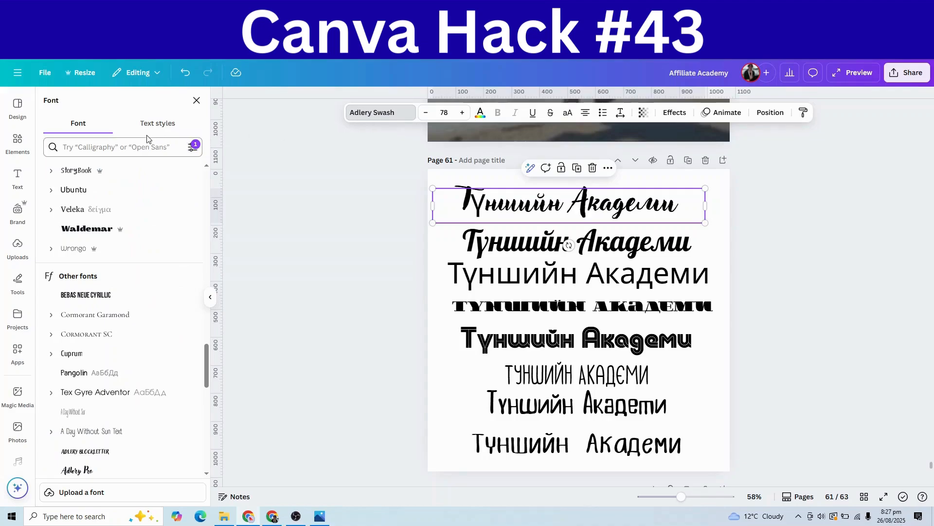
click(192, 154)
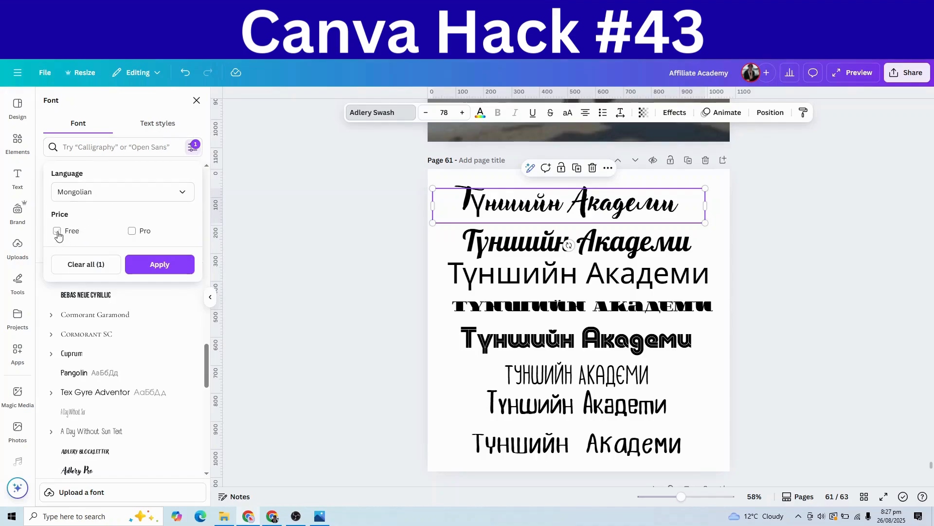
click(158, 267)
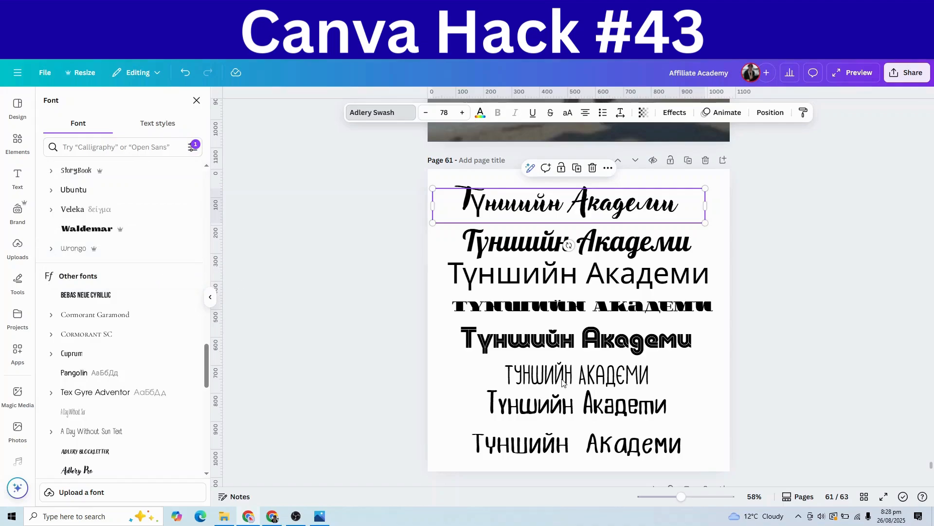
Try the fonts Colo Pro, StoryBook and Merriweather on the third text line of page 61
scroll(154, 237, up, 5)
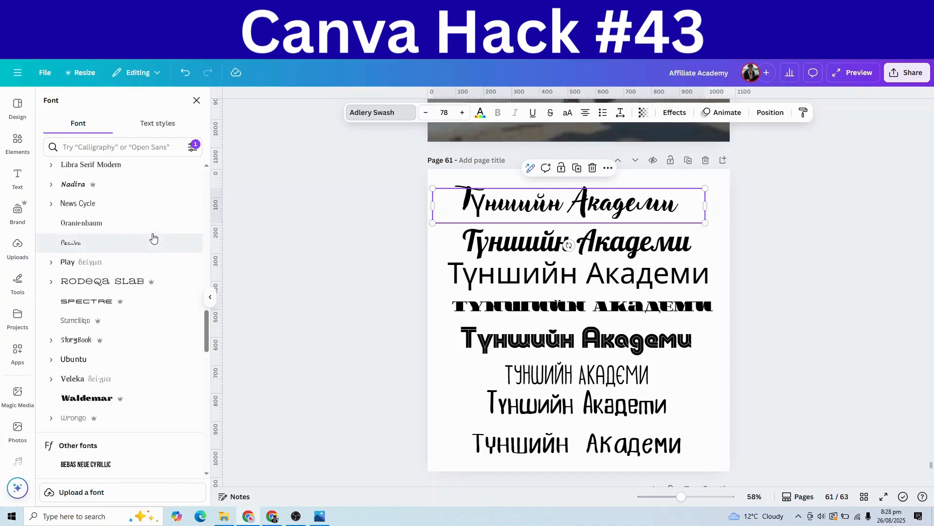
drag(209, 328, 219, 181)
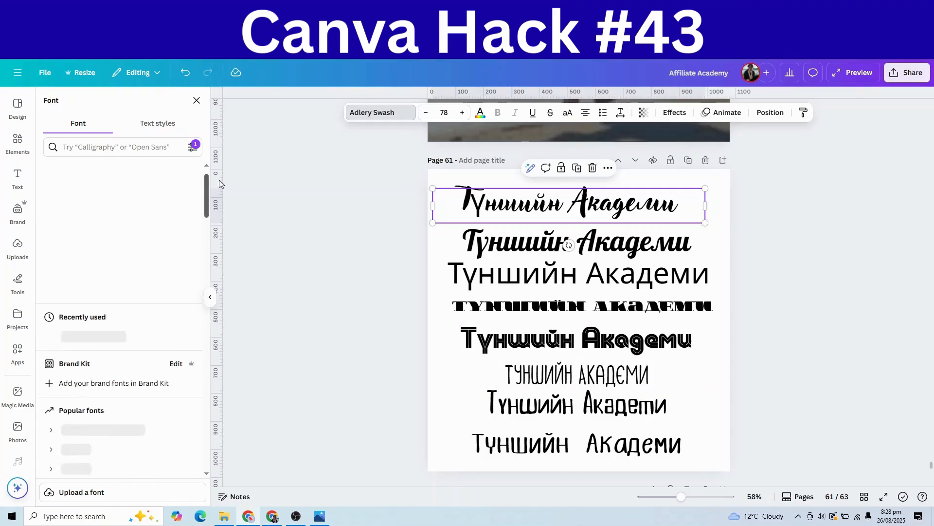
click(520, 282)
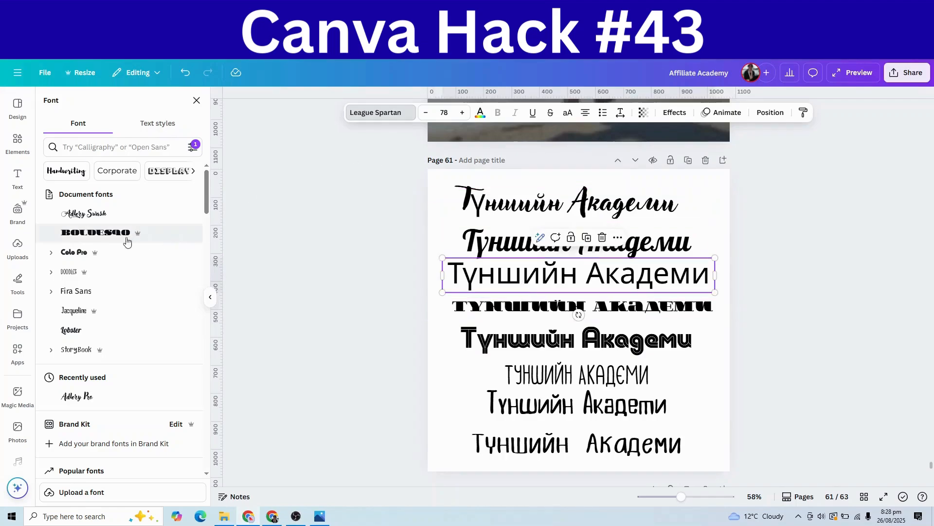
click(85, 254)
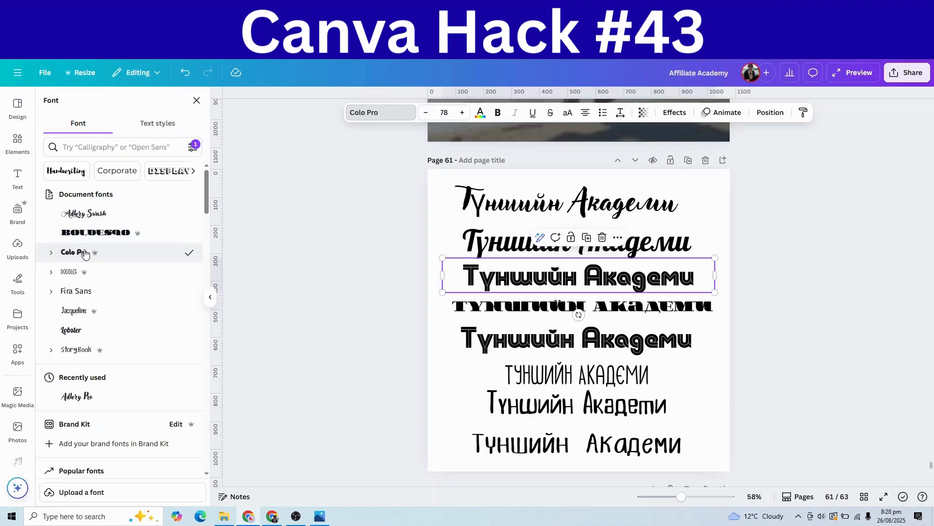
click(84, 353)
scroll(93, 385, down, 7)
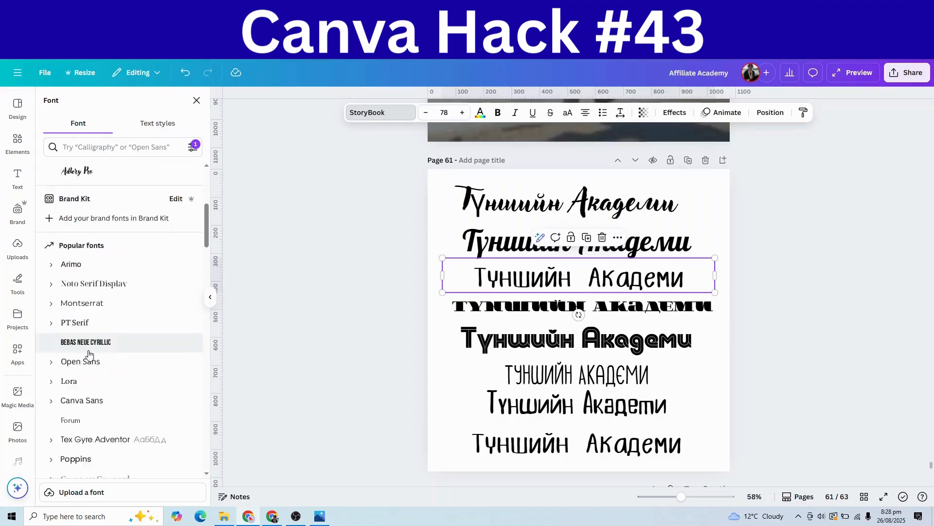
scroll(98, 417, down, 2)
click(96, 325)
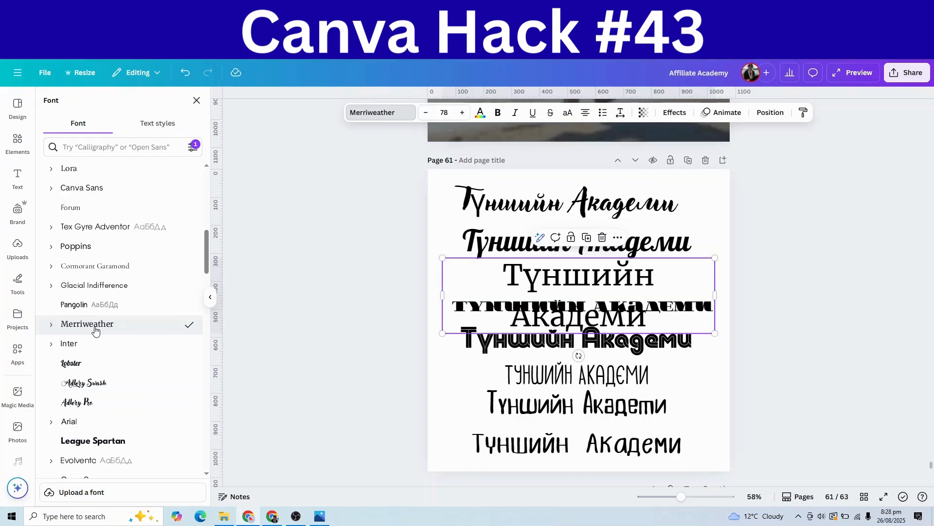
Fit the third text line on one row at font size 57.7, change its font to Adlery Swash and browse further fonts
drag(715, 295, 723, 265)
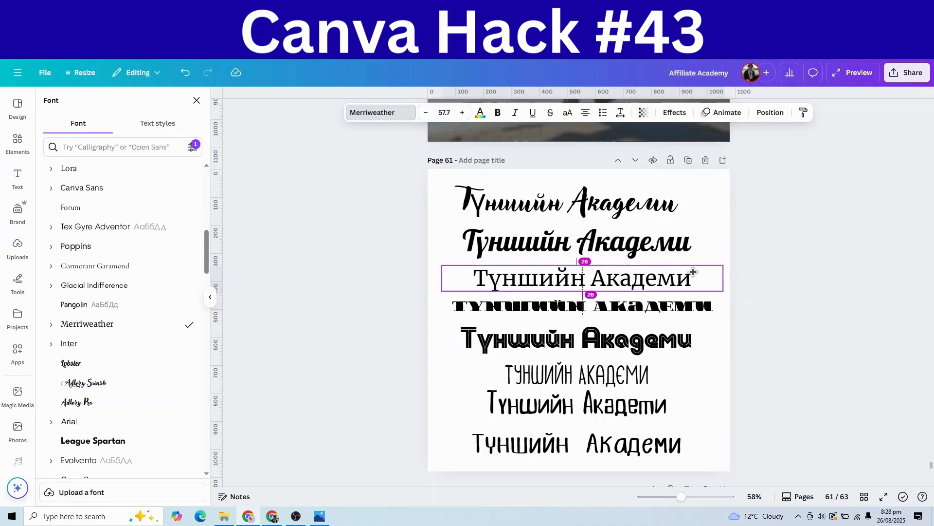
click(97, 391)
scroll(94, 424, down, 5)
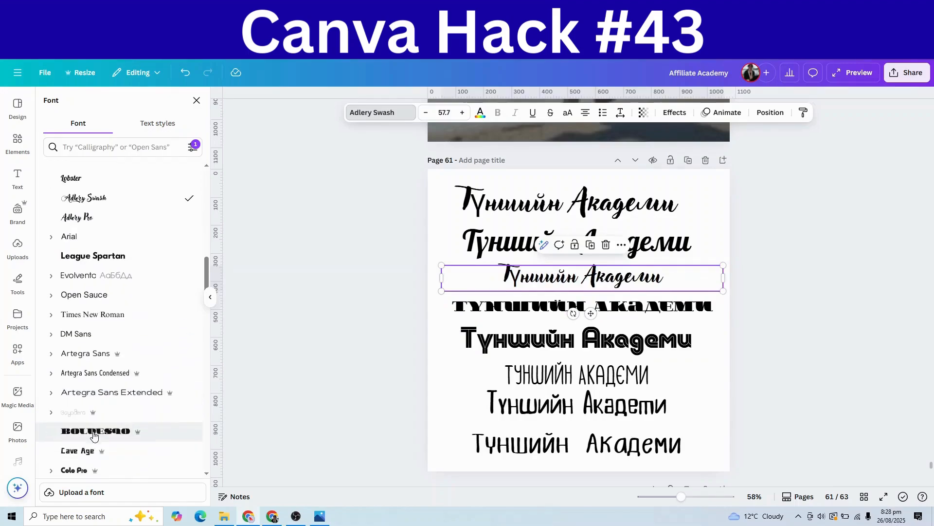
scroll(95, 435, down, 10)
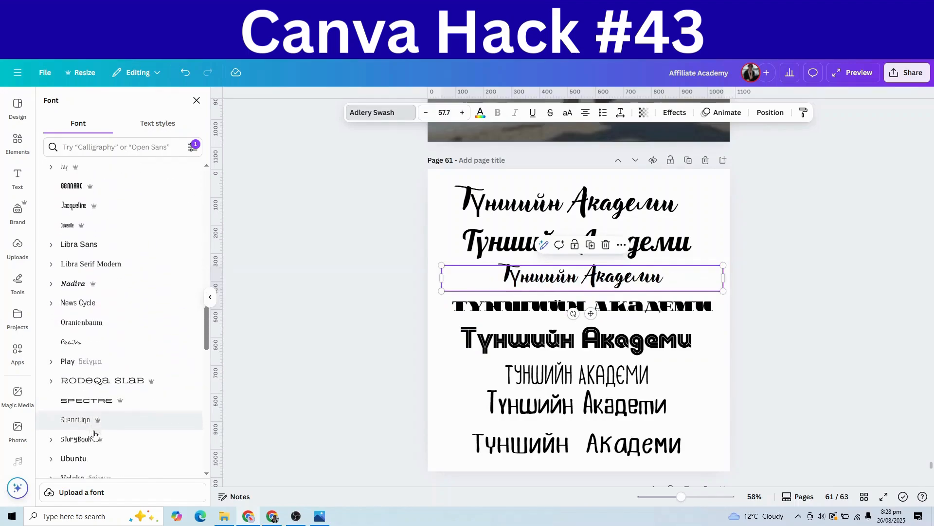
scroll(95, 434, down, 10)
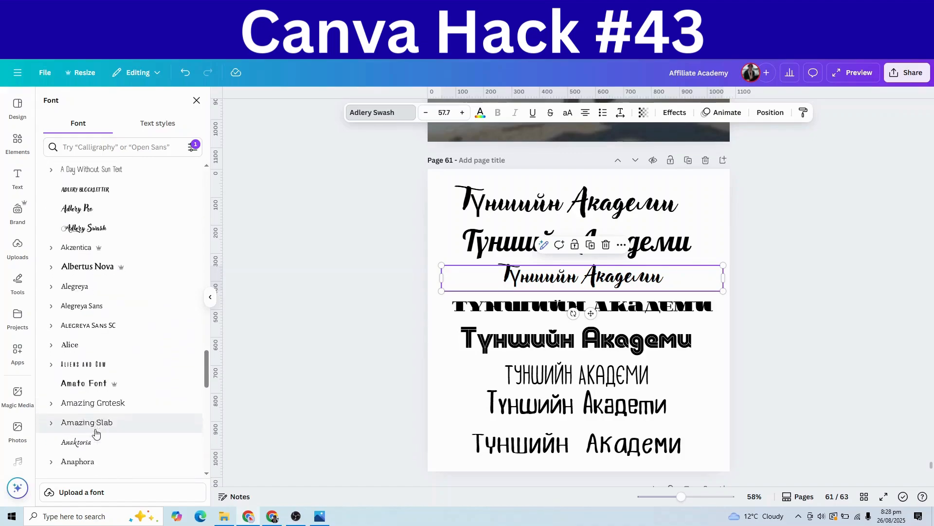
click(89, 412)
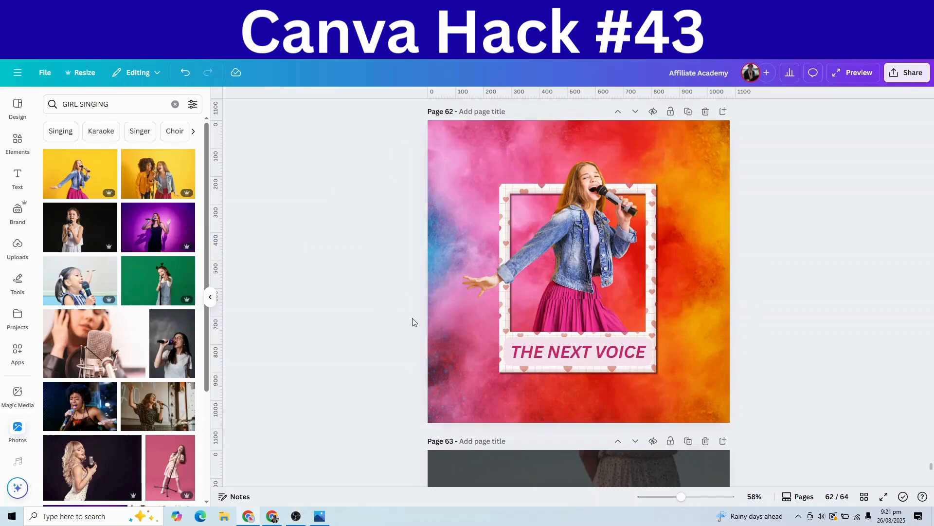
For the blank page 64, clear the "GIRL SINGING" photo search and search photos for "colorful gradient background"
scroll(556, 393, down, 8)
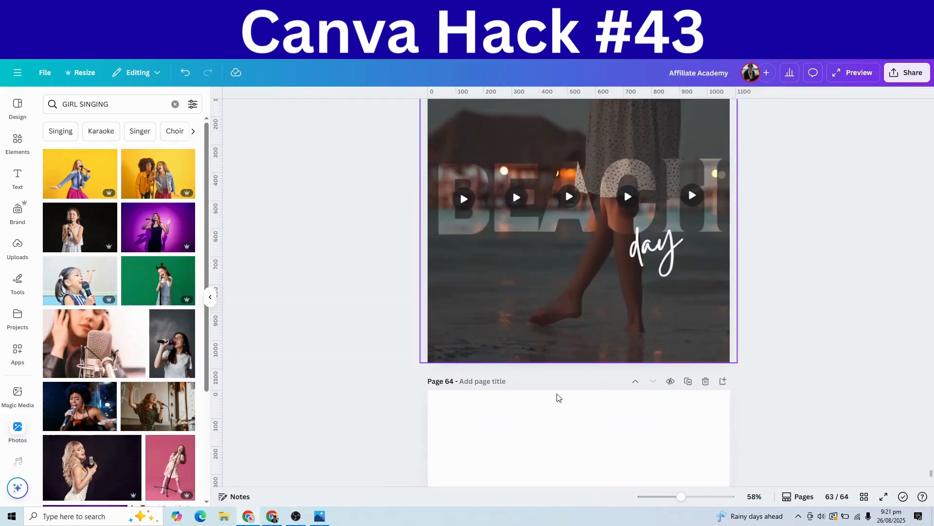
scroll(556, 398, down, 4)
scroll(543, 409, down, 1)
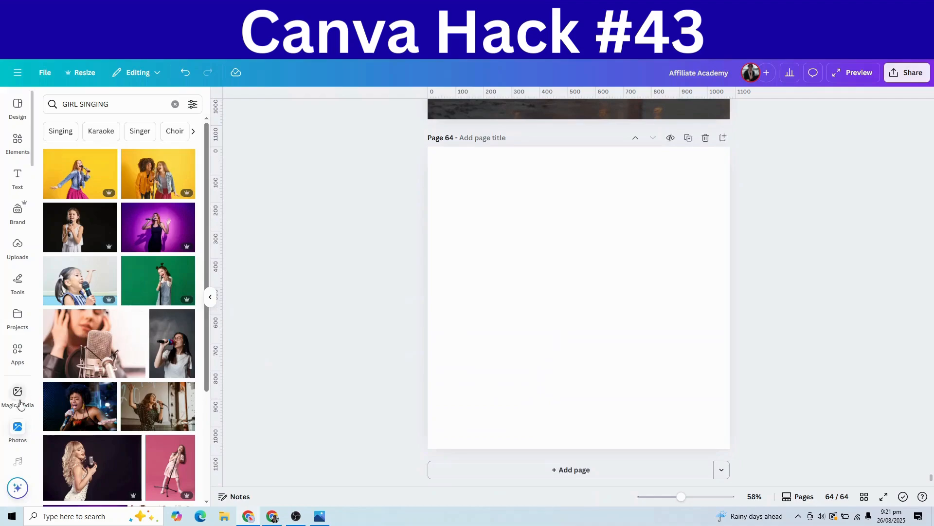
click(18, 438)
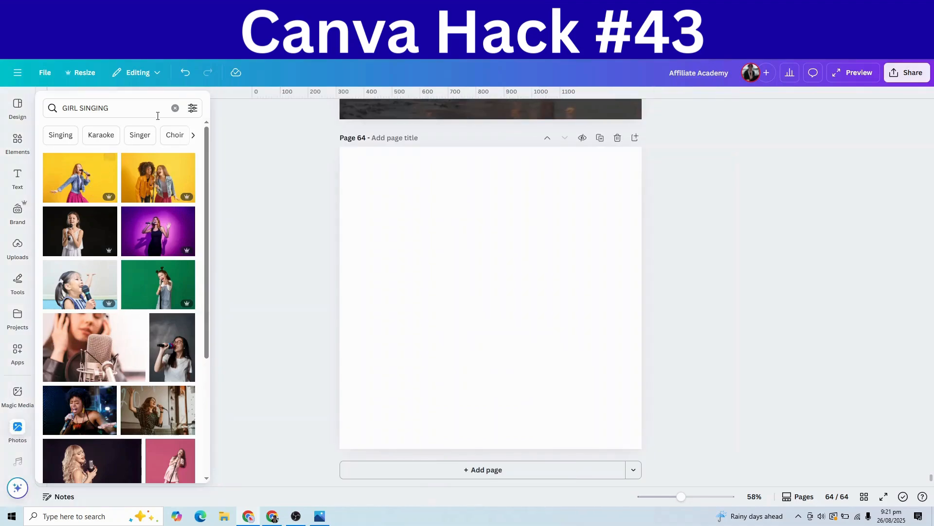
click(174, 107)
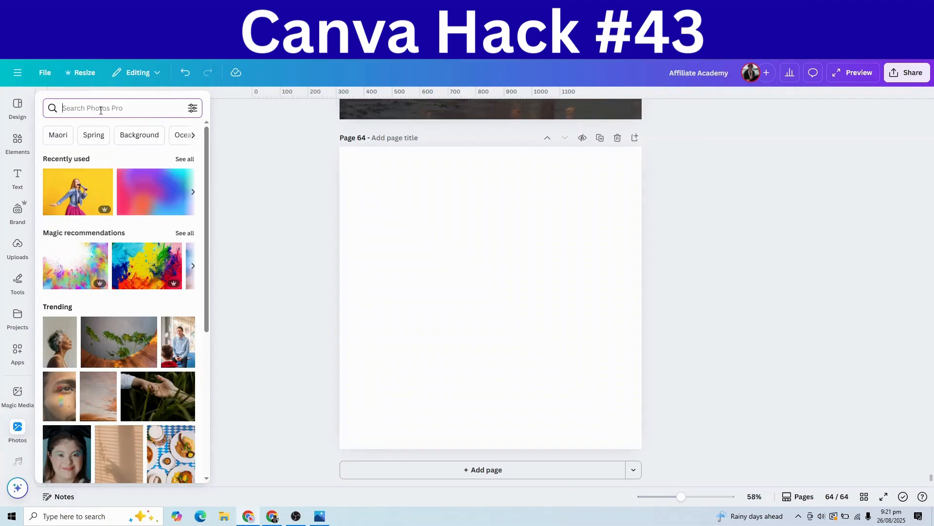
text(colo)
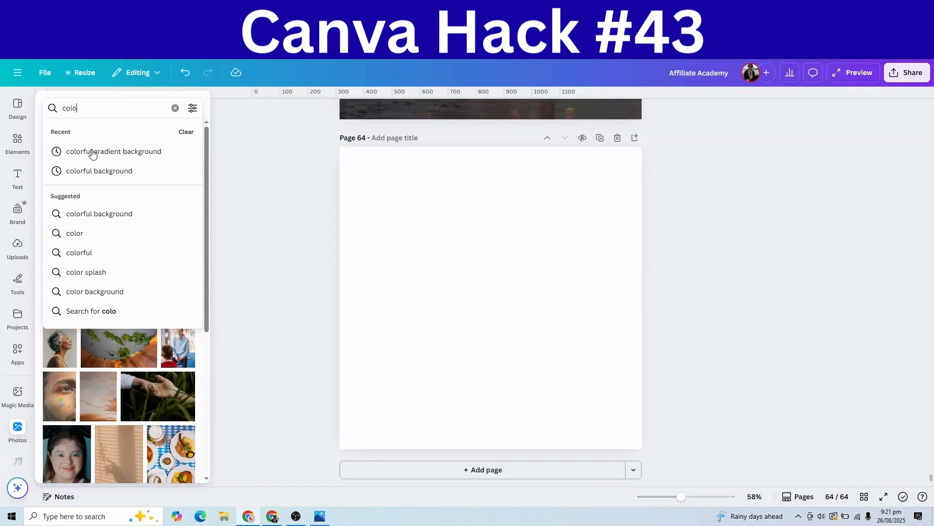
click(93, 152)
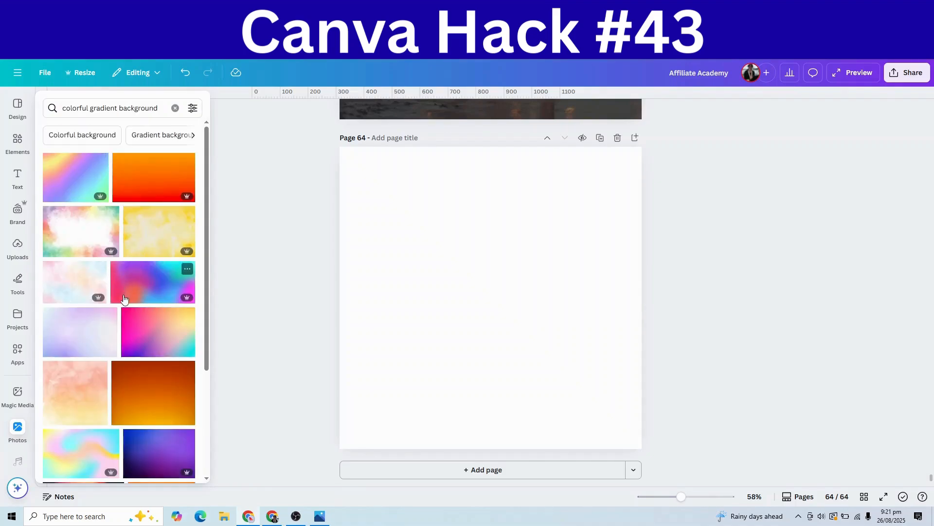
Add the gradient photo in pink, purple, blue and turquoise to page 64 and set it as the page background
click(142, 288)
right_click(515, 290)
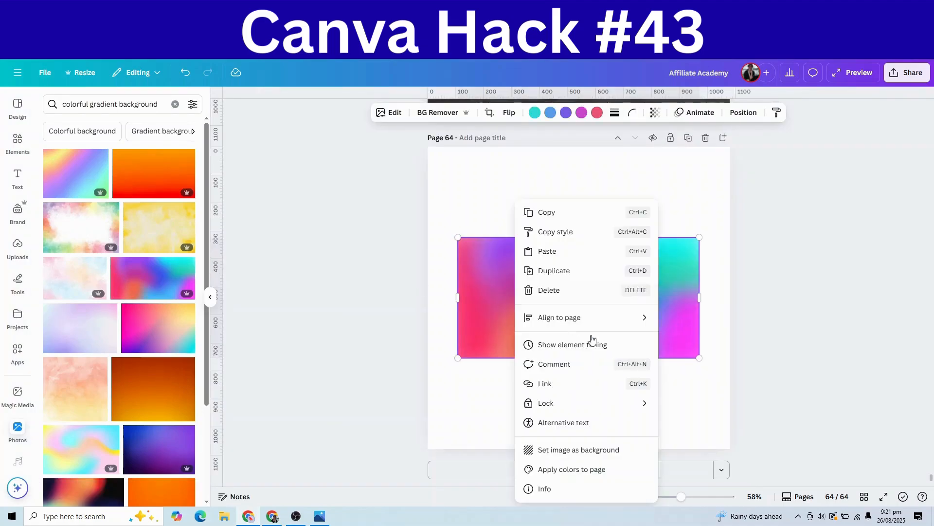
click(586, 448)
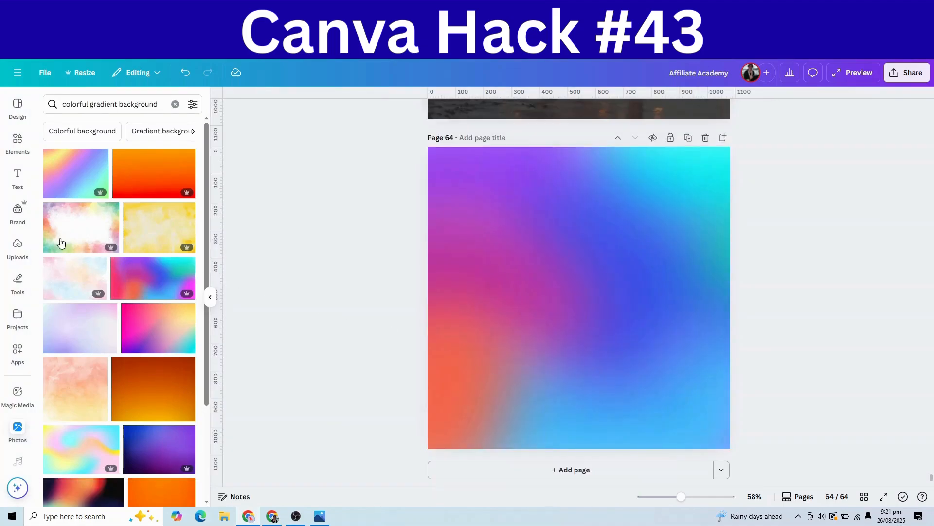
Add the square single-photo polaroid frame to page 64, enlarge it and centre it on the gradient background
click(18, 142)
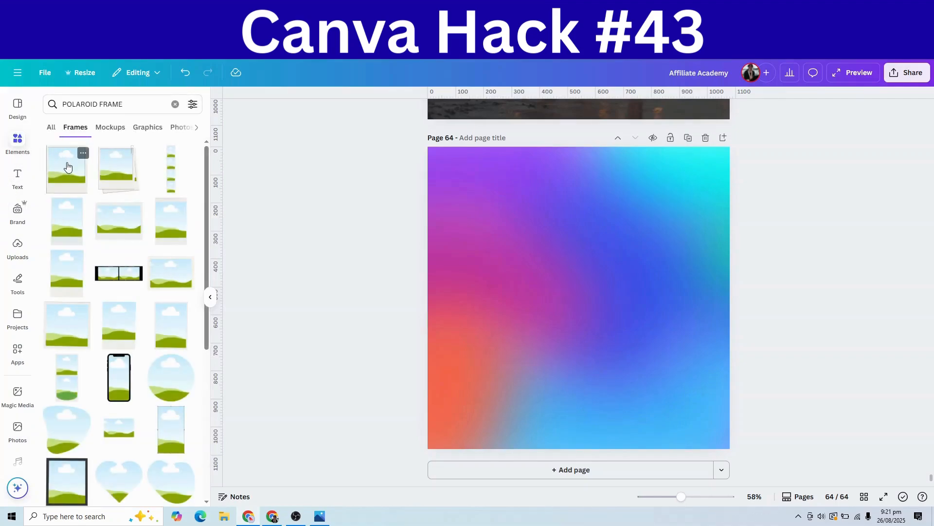
click(67, 168)
drag(555, 281, 539, 250)
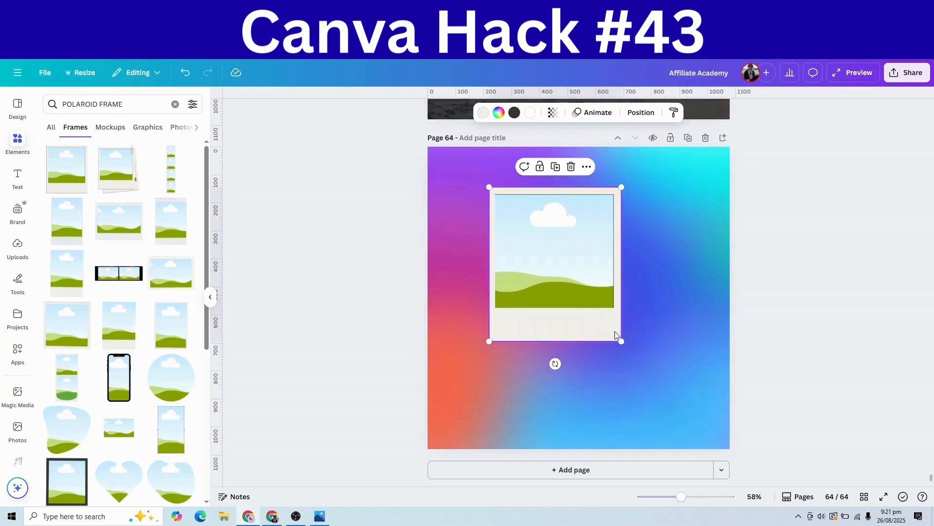
drag(621, 343, 665, 388)
drag(591, 363, 595, 359)
Replace the gradient photo search with the recent photo search "GIRL SINGING"
click(18, 429)
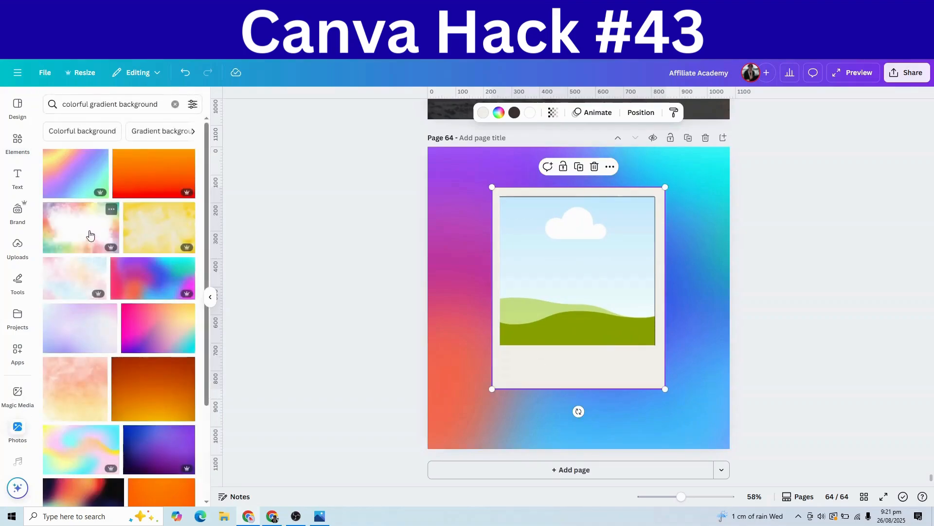
click(175, 104)
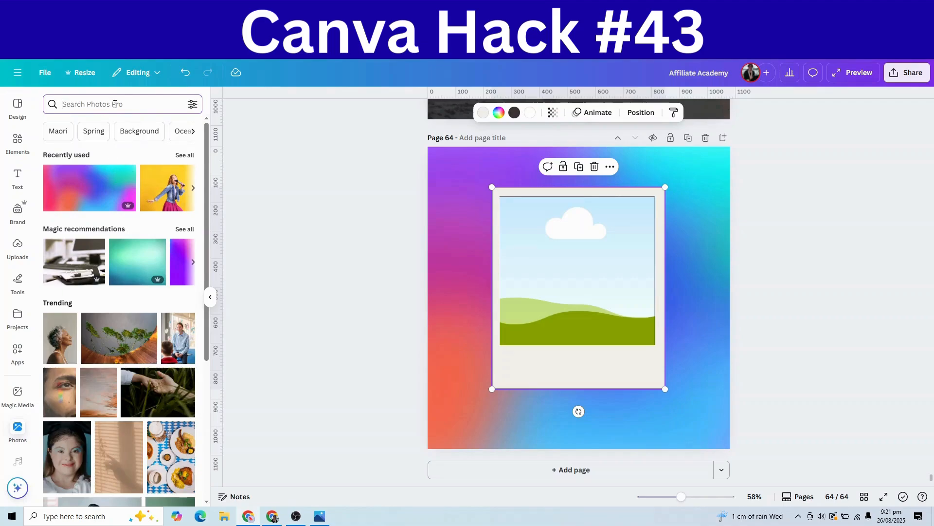
text(gi)
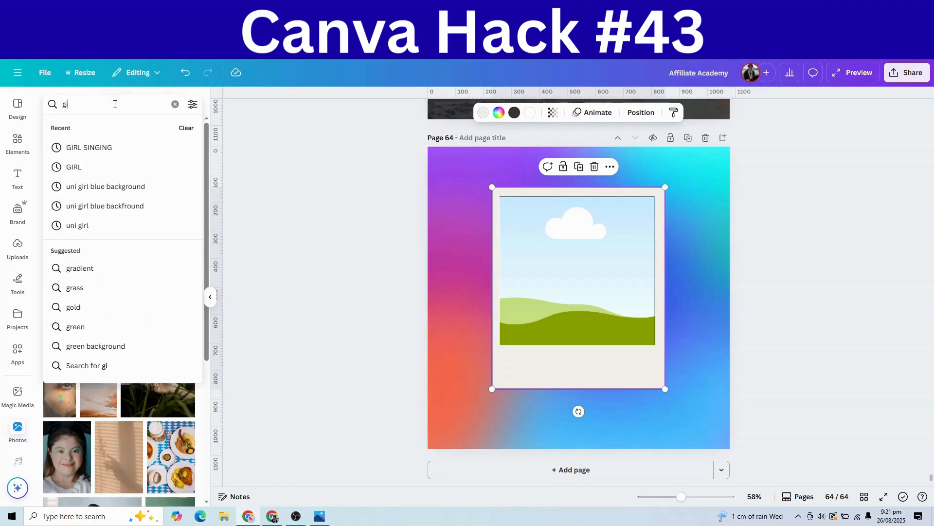
click(100, 148)
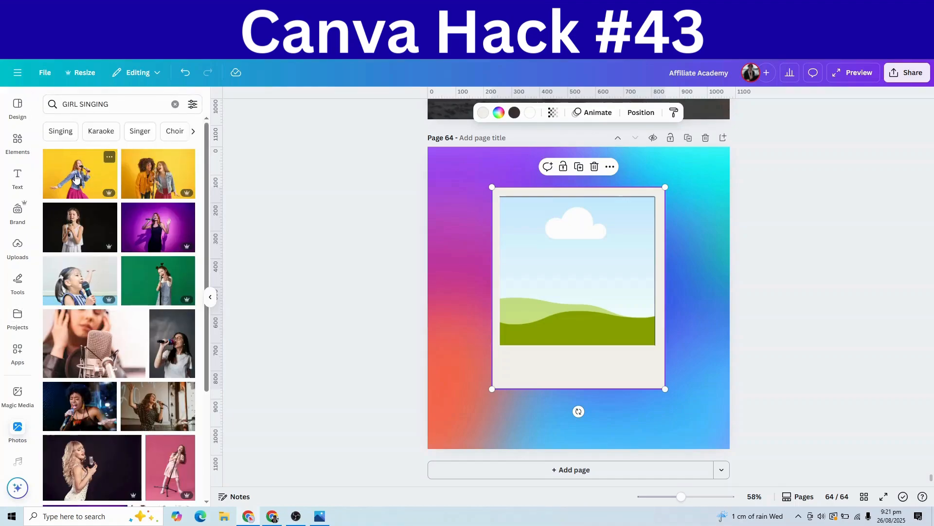
Add the photo of the girl singing against yellow, enlarge it, remove its background and place it inside the polaroid frame
click(61, 190)
drag(689, 372, 806, 432)
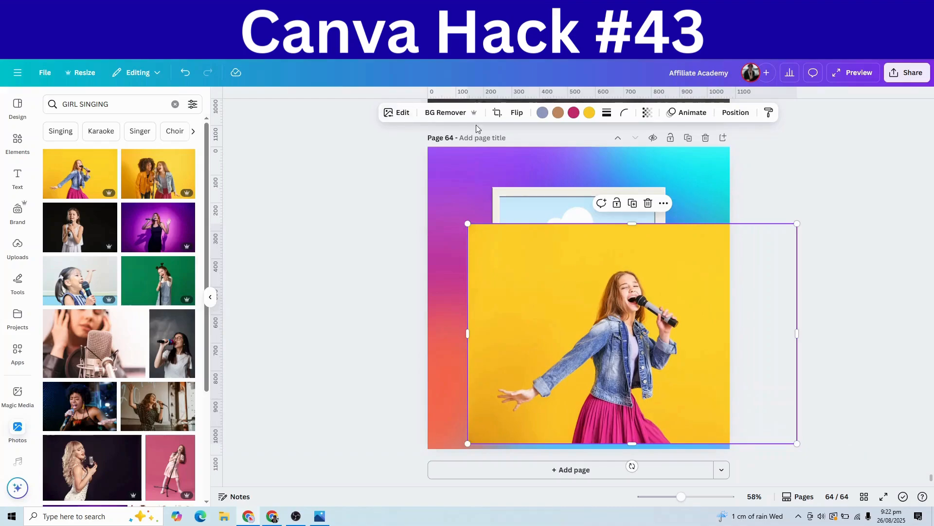
click(445, 113)
drag(617, 367, 589, 313)
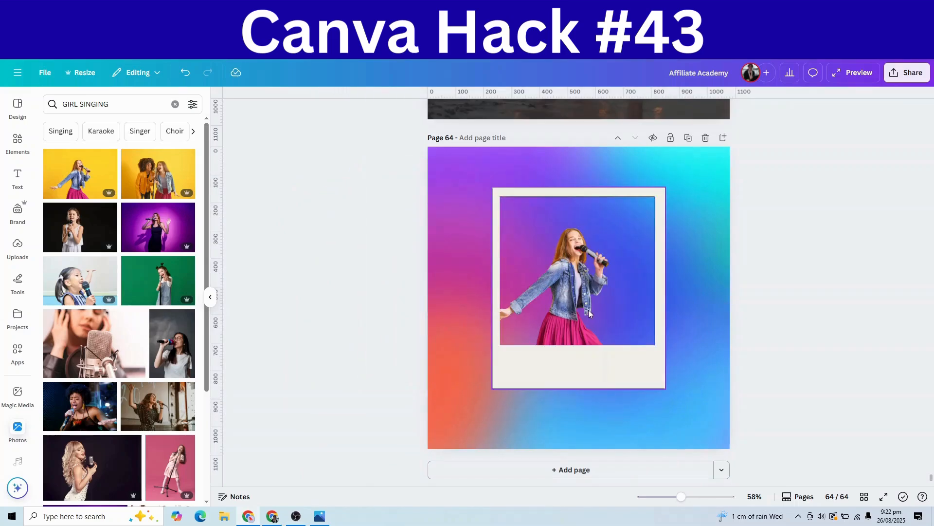
Enlarge the girl photo within the frame's crop, shift it to centre her with her head above the opening, and fully lock the frame
double_click(575, 276)
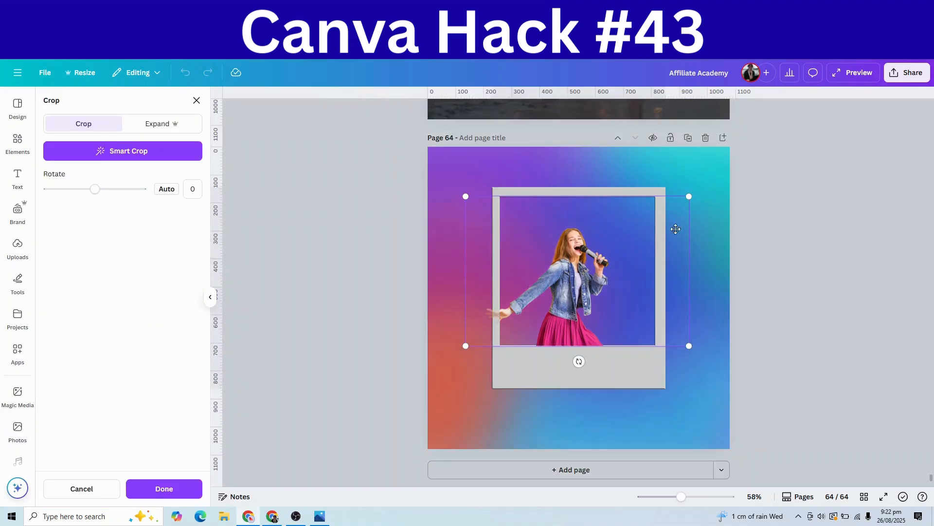
drag(731, 174, 822, 138)
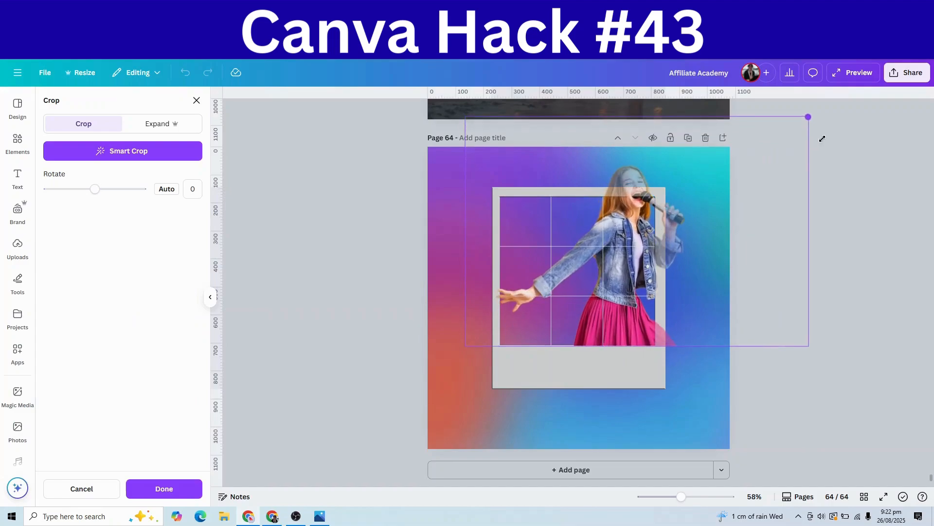
drag(746, 226, 706, 224)
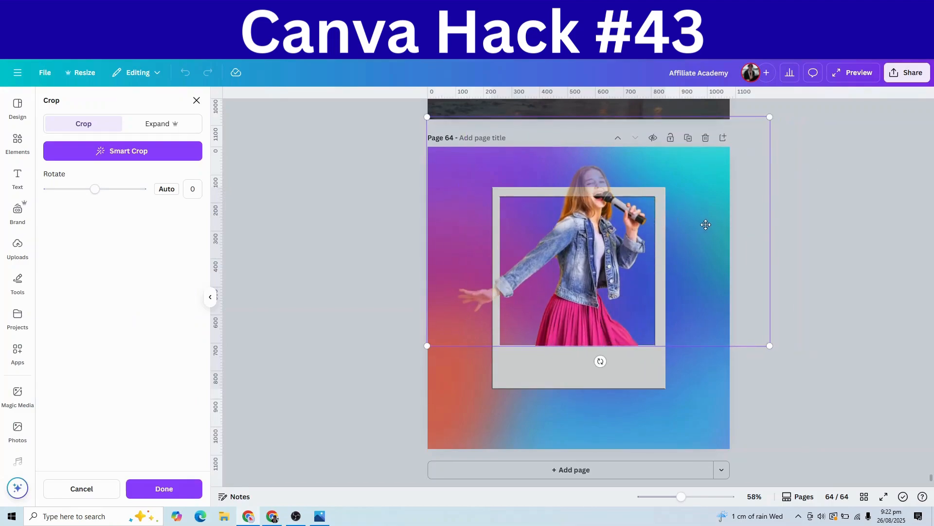
click(696, 391)
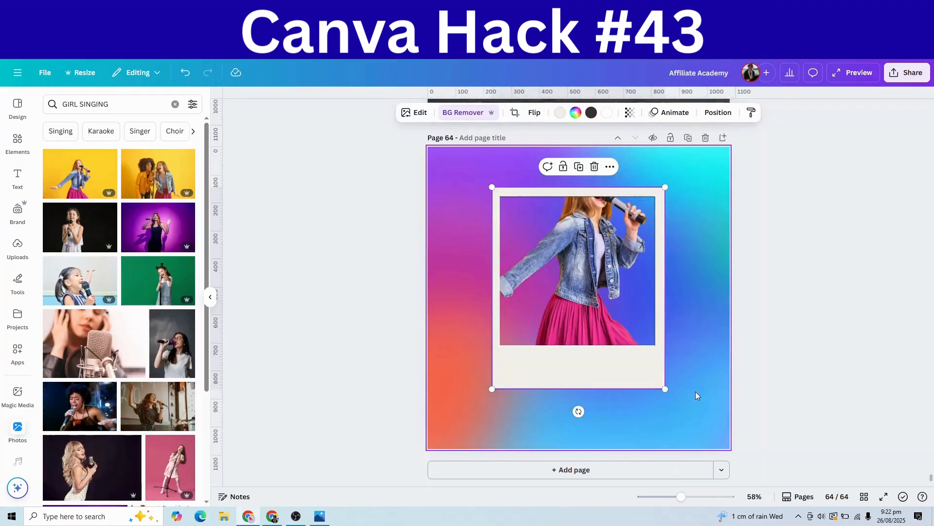
click(563, 167)
click(587, 168)
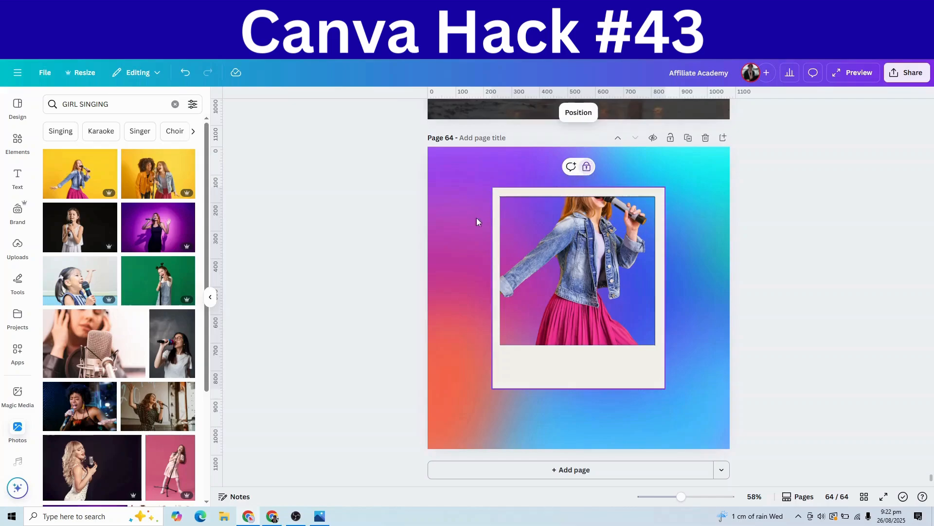
Add the same singing girl photo again, remove its background, and enlarge and align the cutout exactly over the framed girl
click(81, 182)
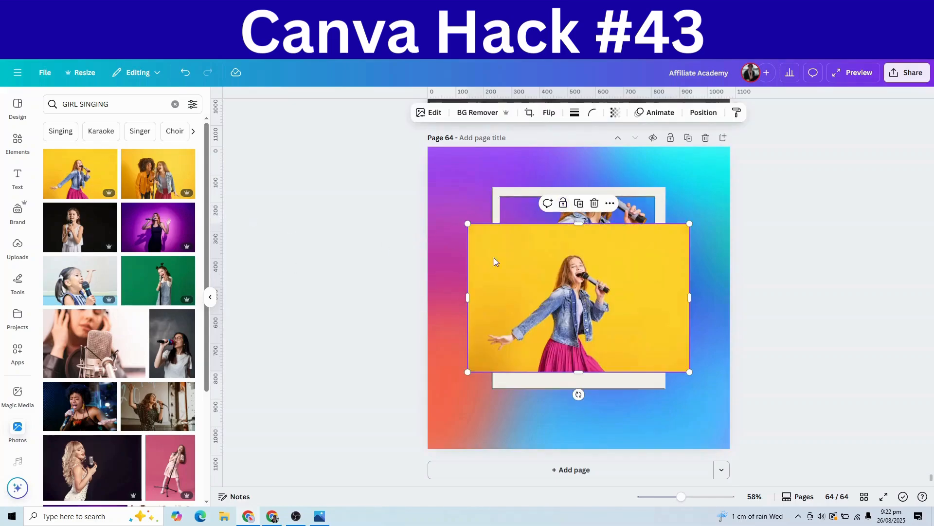
click(446, 113)
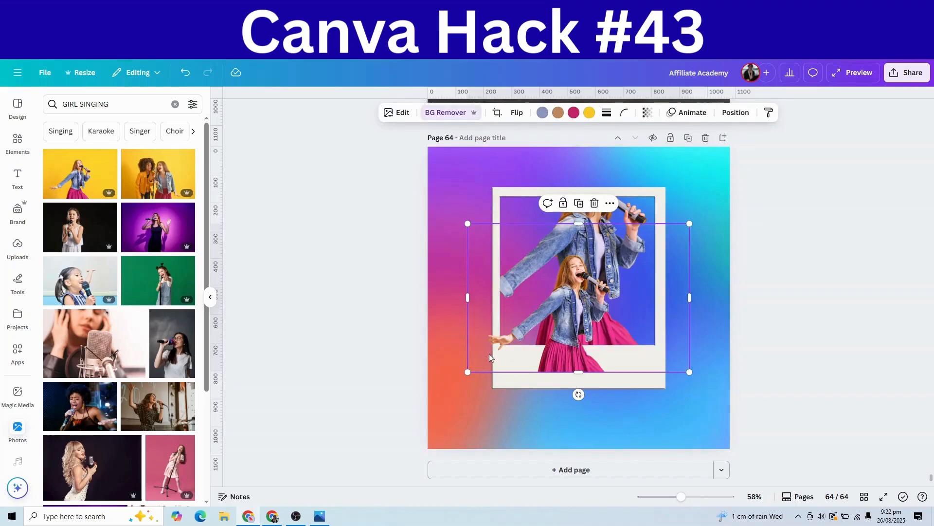
drag(468, 373, 338, 459)
drag(474, 429, 559, 322)
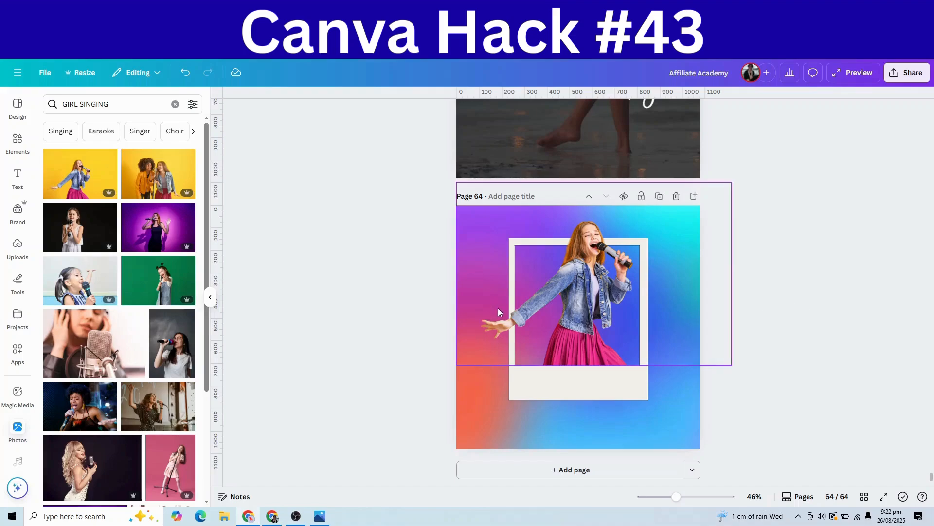
Add the heading "THE NEXT VOICE", shrink it to size 47.2 and place it on the polaroid's blank lower strip
click(18, 178)
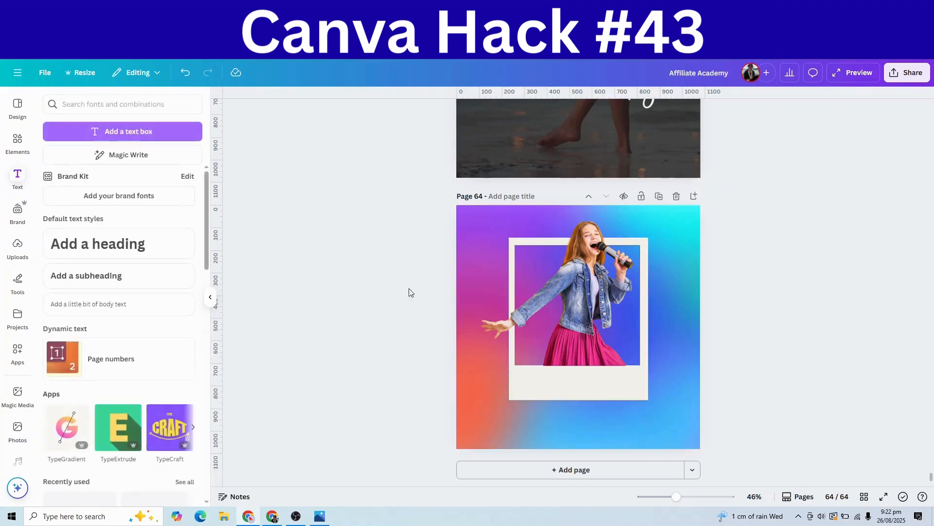
click(139, 259)
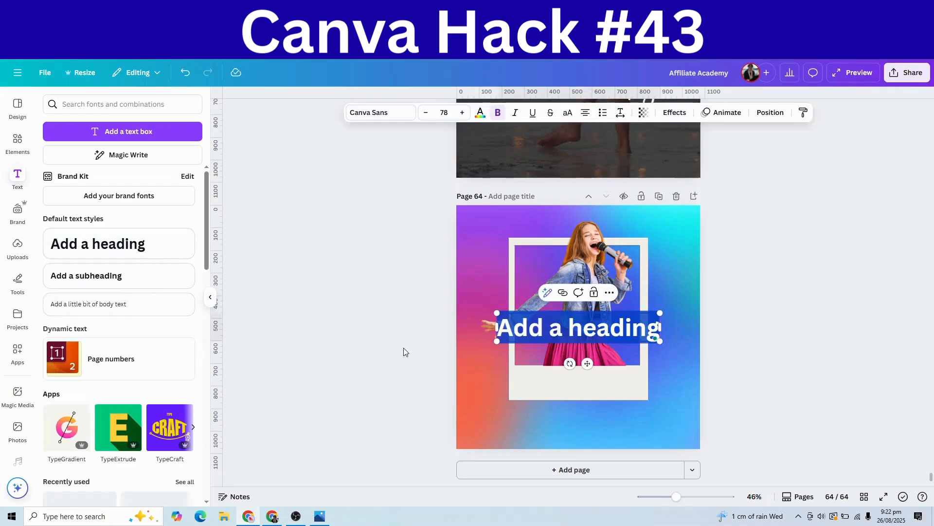
text(THE NEXT VOICE)
drag(674, 313, 602, 340)
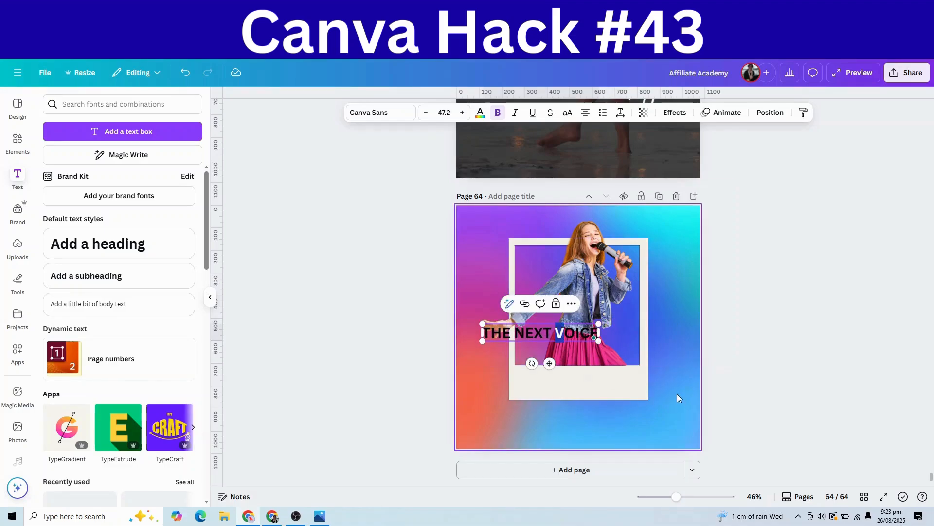
drag(512, 337, 548, 386)
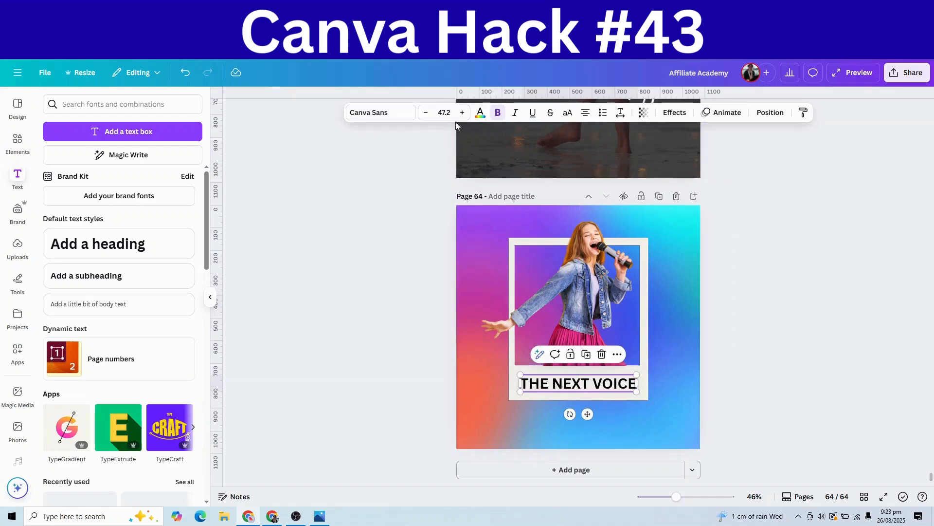
Colour the heading with the magenta from the girl photo's colors and enlarge it to size 51.4 across the polaroid strip
click(480, 112)
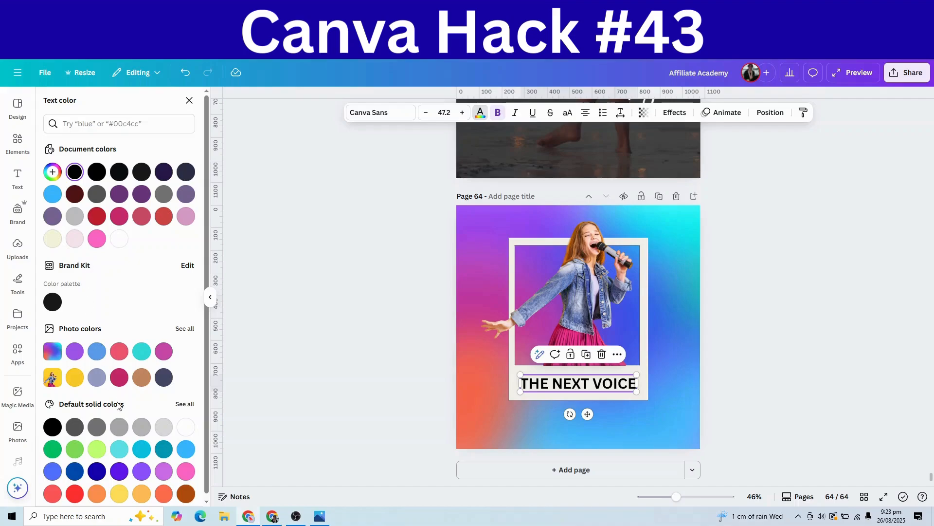
click(119, 378)
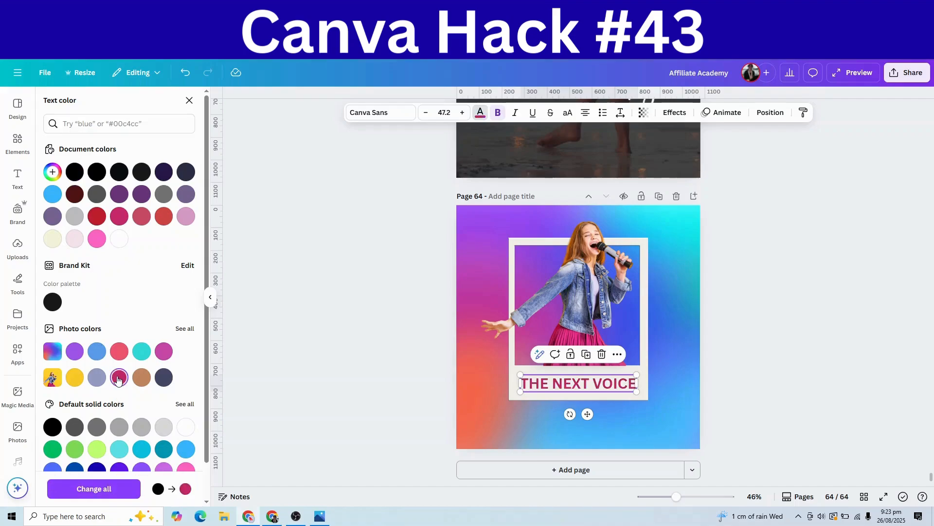
drag(516, 374, 515, 374)
drag(637, 373, 642, 372)
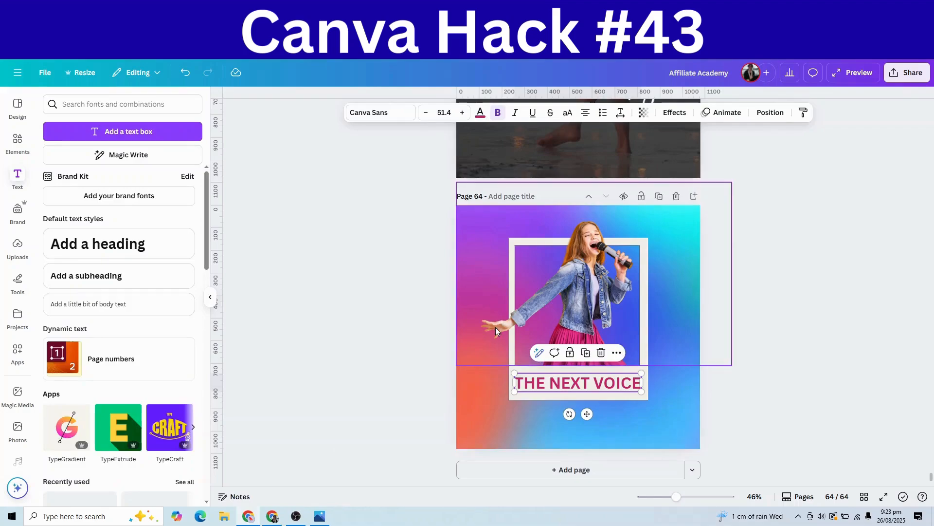
Duplicate the girl cutout exactly over itself and move the lower copy behind the locked polaroid frame in the layer order
click(580, 288)
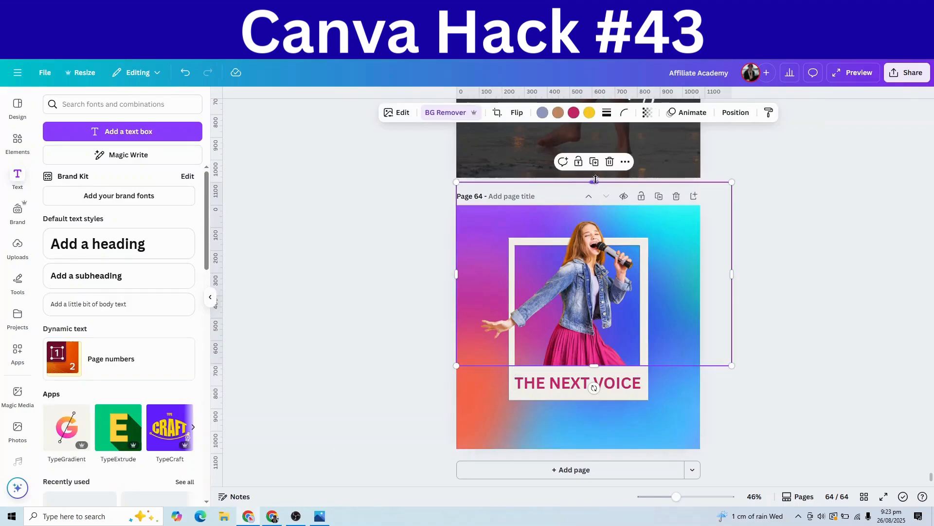
drag(597, 308, 590, 302)
click(735, 112)
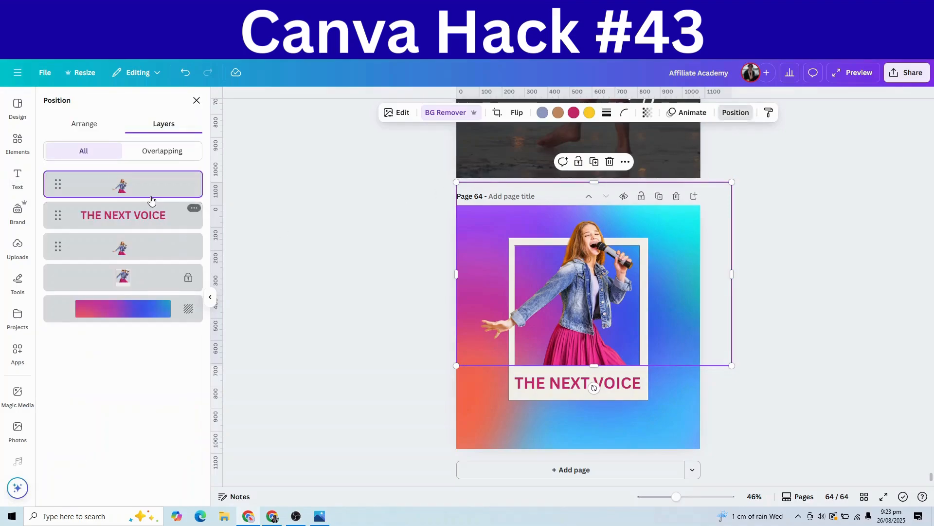
drag(142, 244, 139, 287)
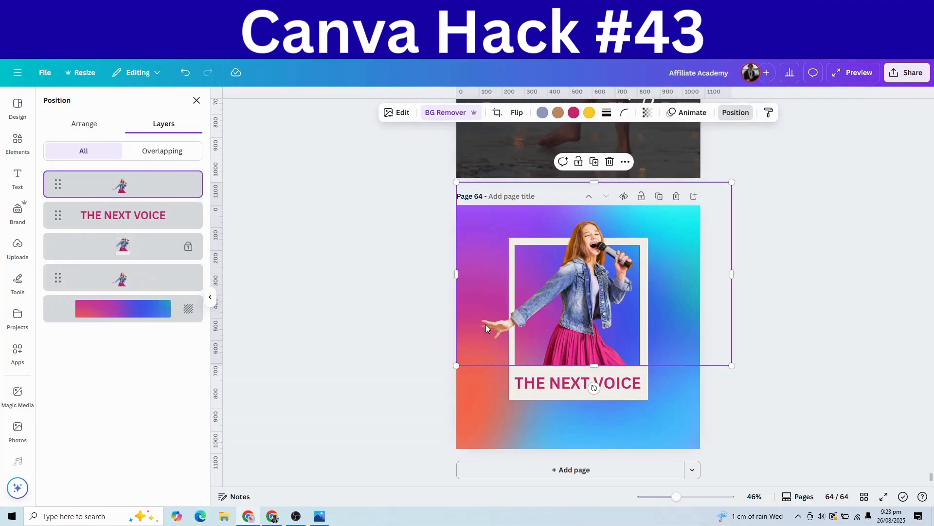
Crop the top girl cutout from its left edge to just inside the polaroid border, so her arm passes behind the frame
drag(456, 276, 527, 275)
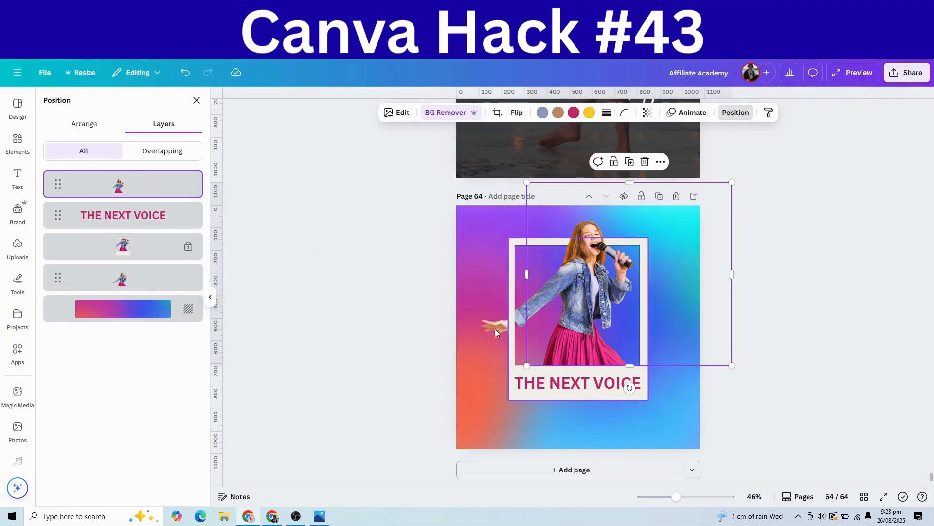
click(787, 401)
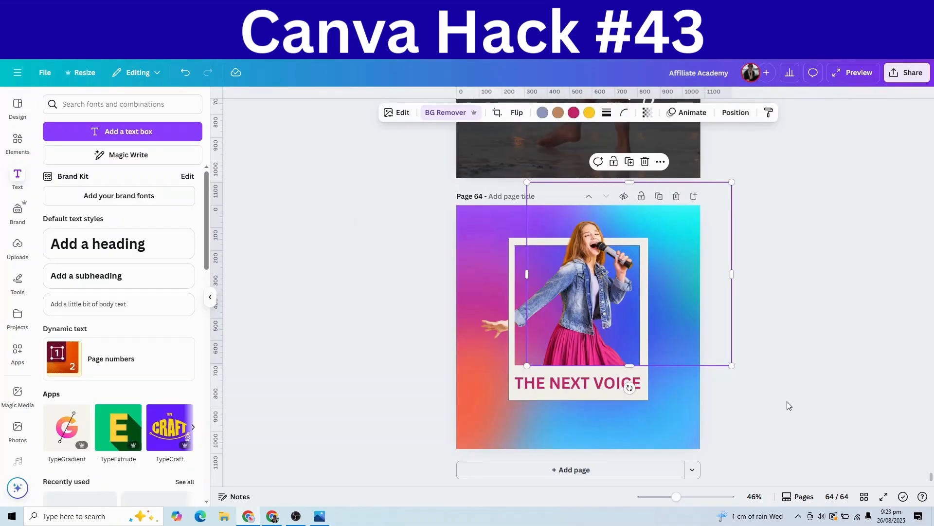
click(788, 356)
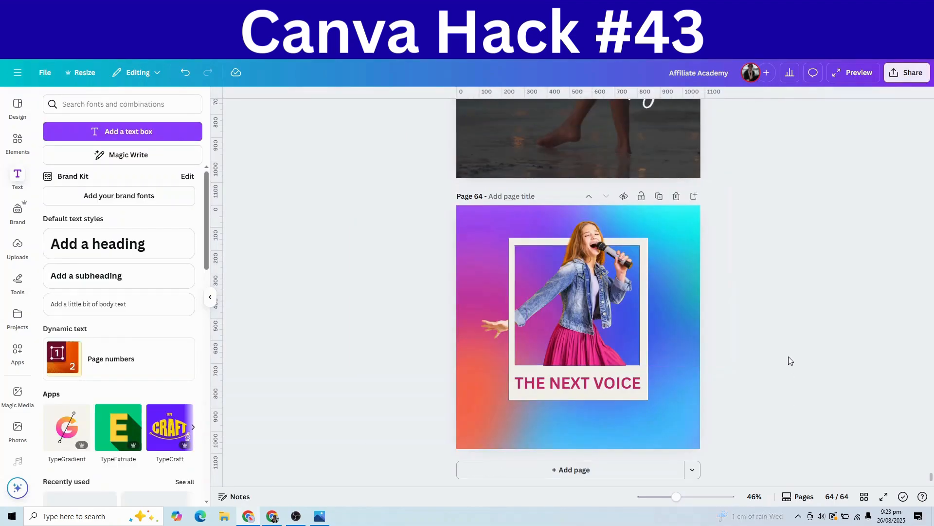